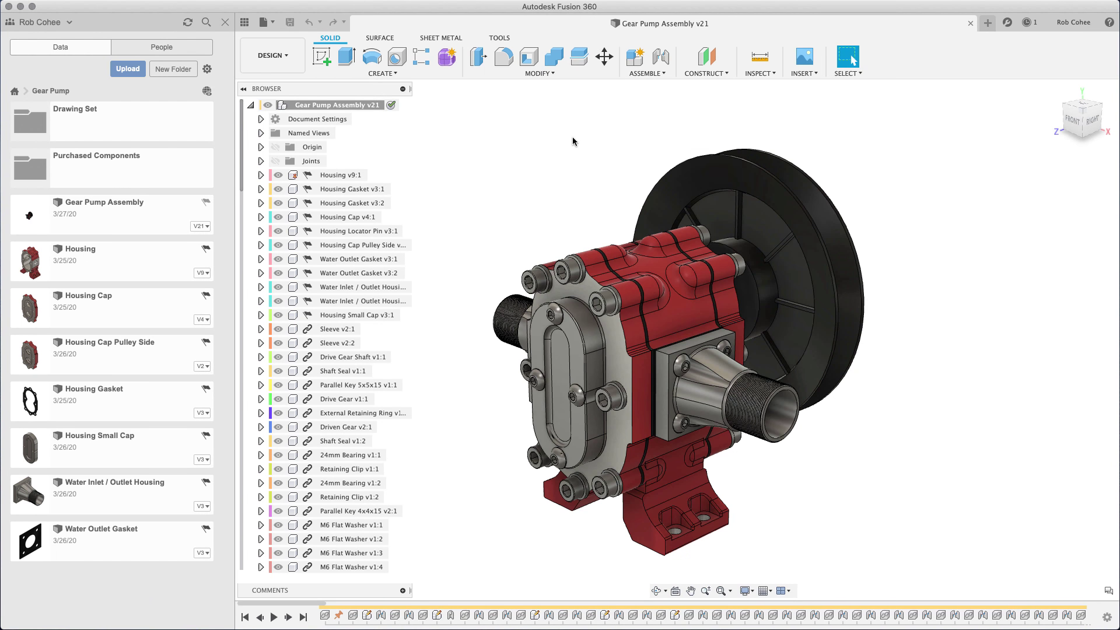
Inspect the gear pump assembly from several sides, including its exploded view in the Animation workspace.
middle_drag(573, 141, 592, 133)
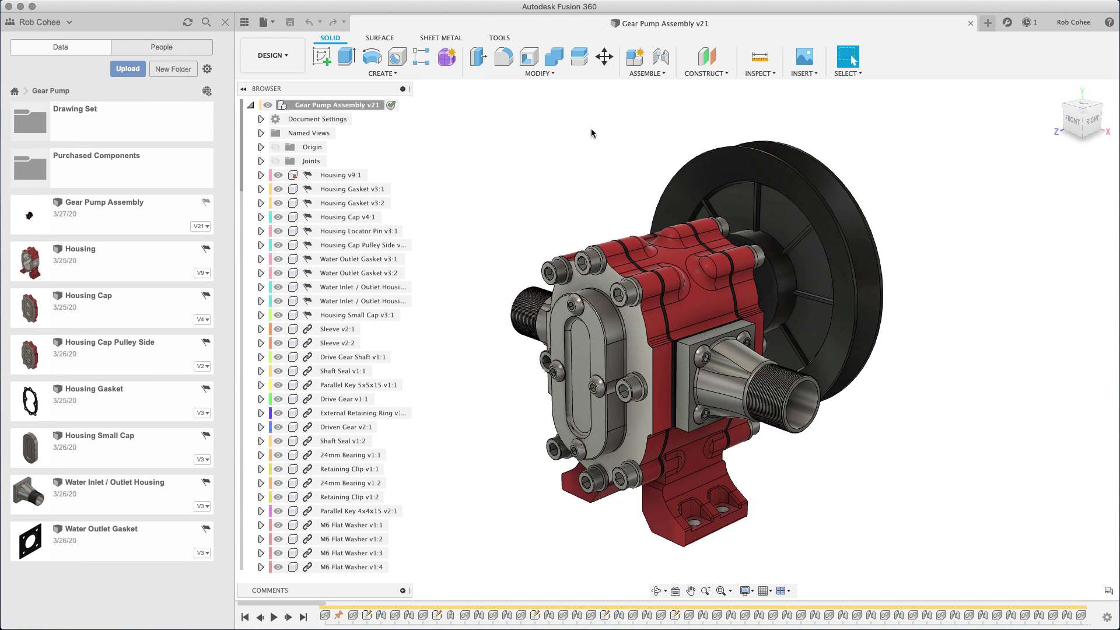
click(1107, 113)
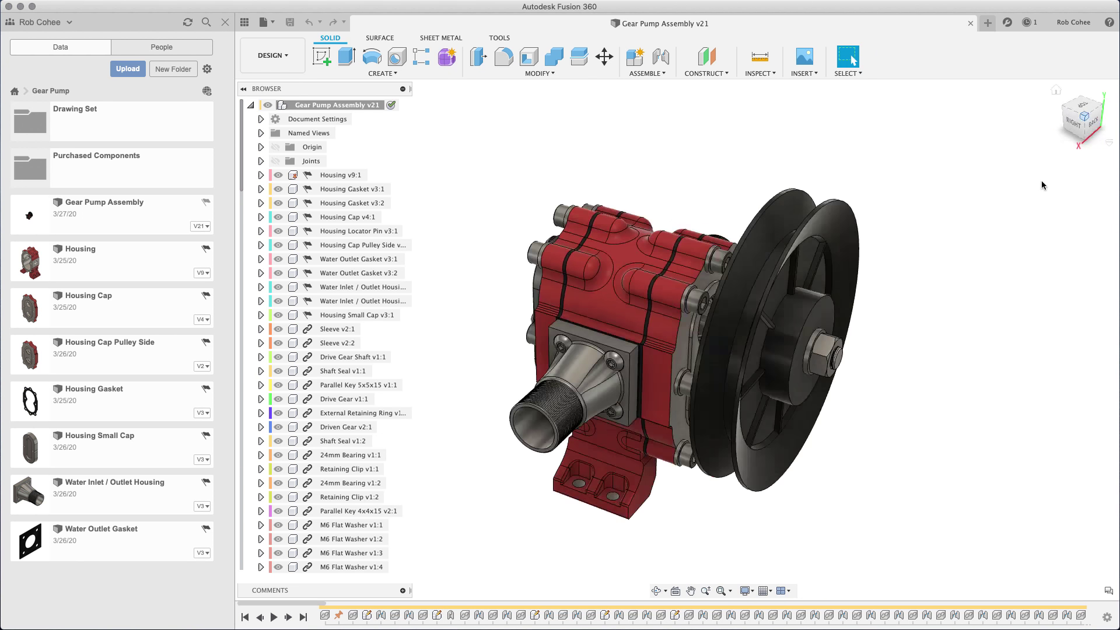
shift+middle_drag(996, 301, 998, 274)
shift+middle_drag(933, 345, 898, 370)
click(272, 55)
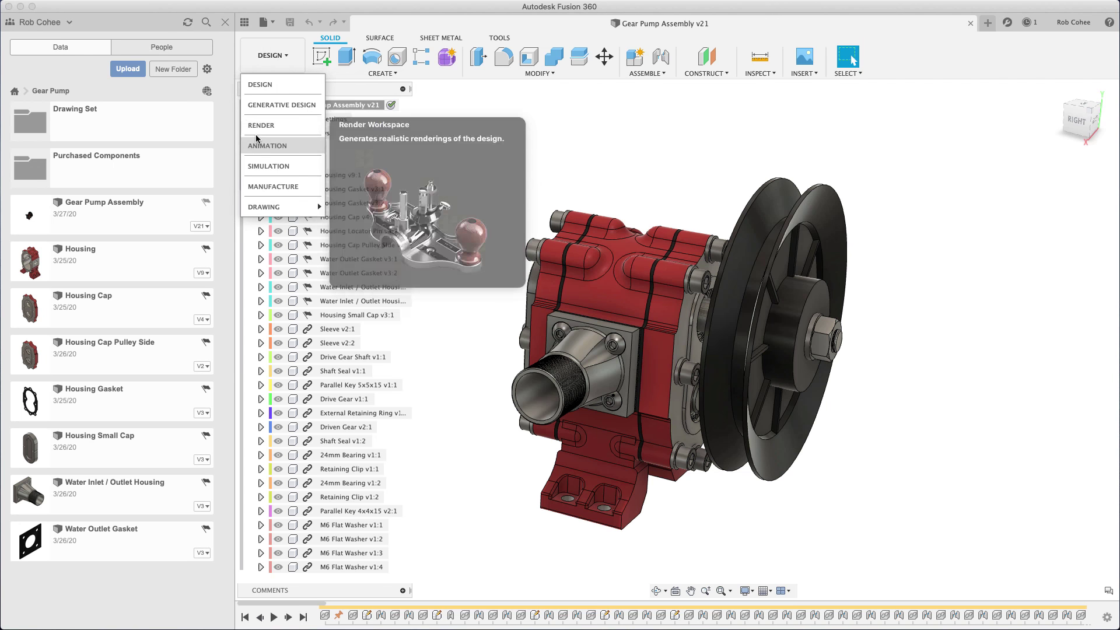
click(263, 146)
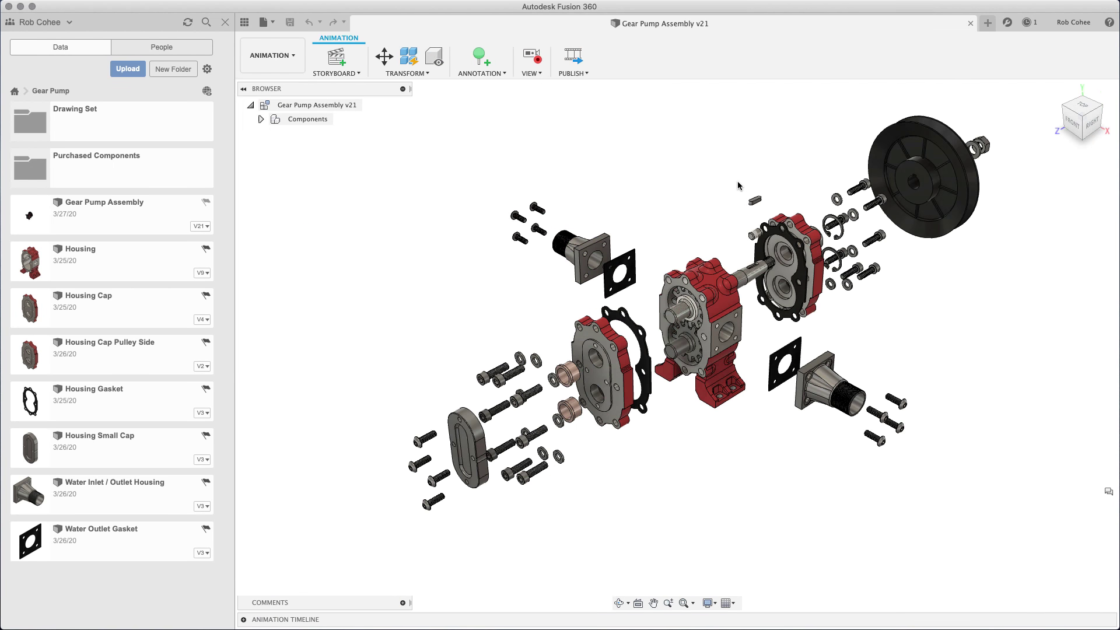
click(1100, 110)
middle_drag(990, 200, 975, 180)
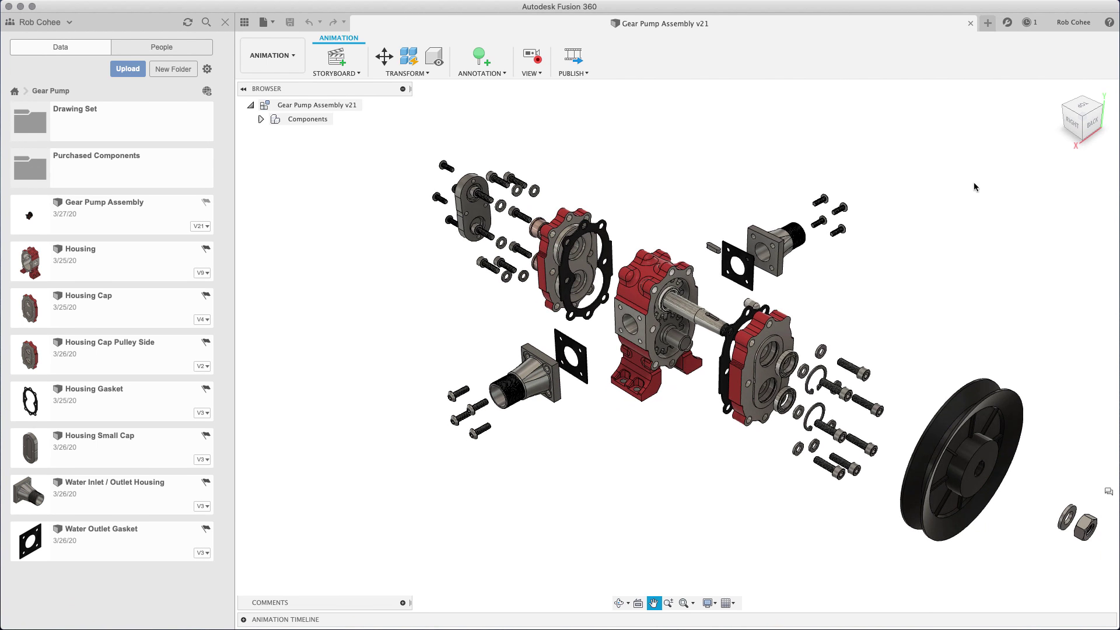
scroll(685, 347, up, 5)
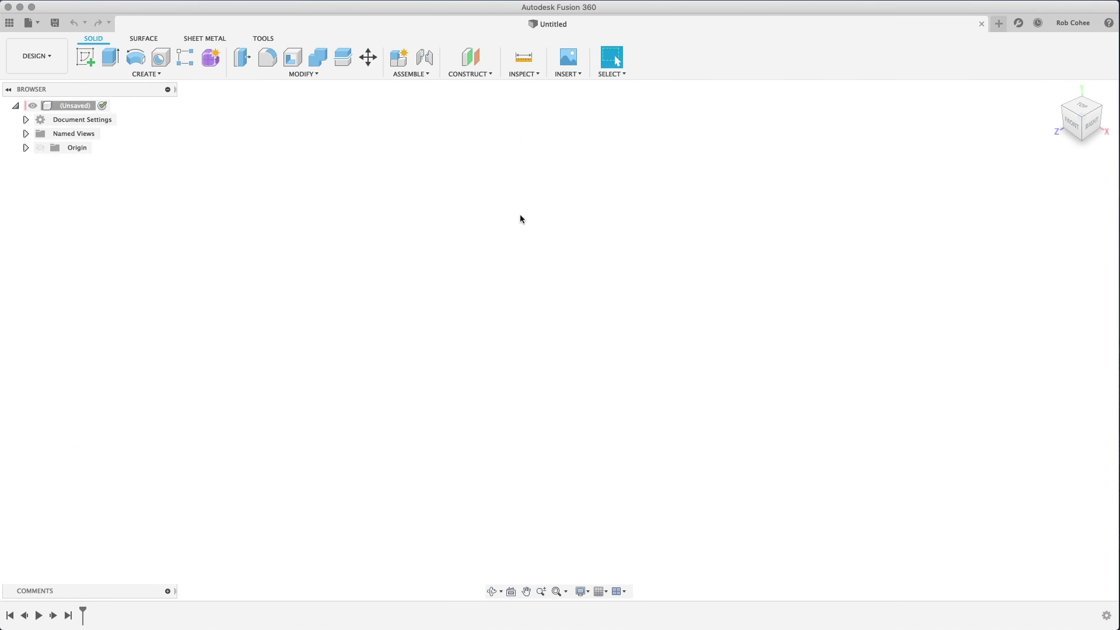
Start a sketch on the front (XY) plane and draw a 60 mm diameter circle centred on the origin.
click(81, 59)
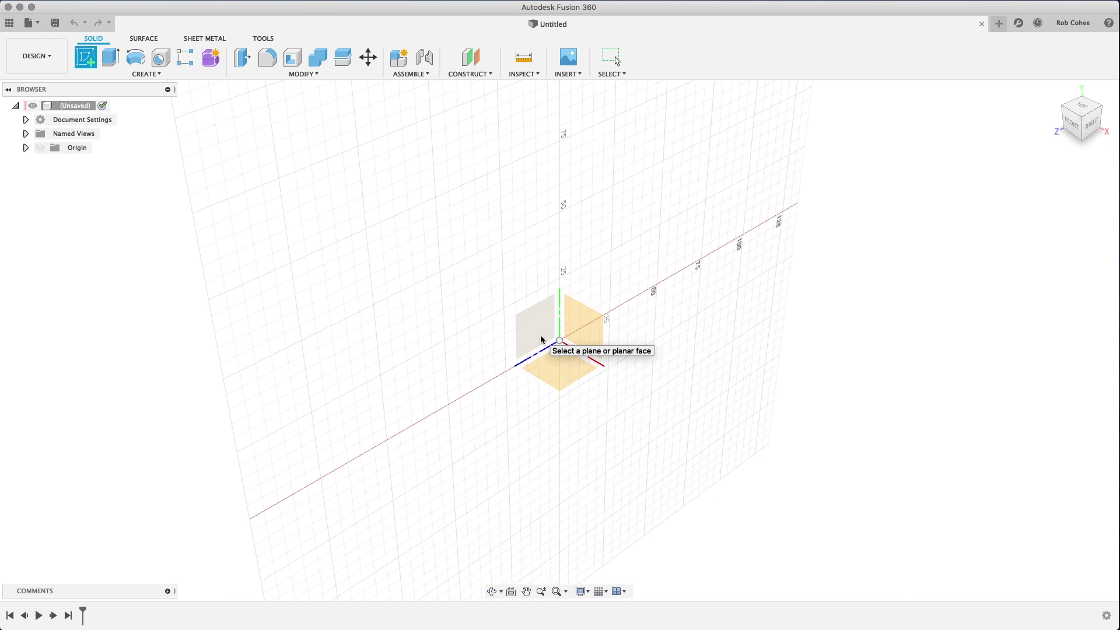
click(576, 331)
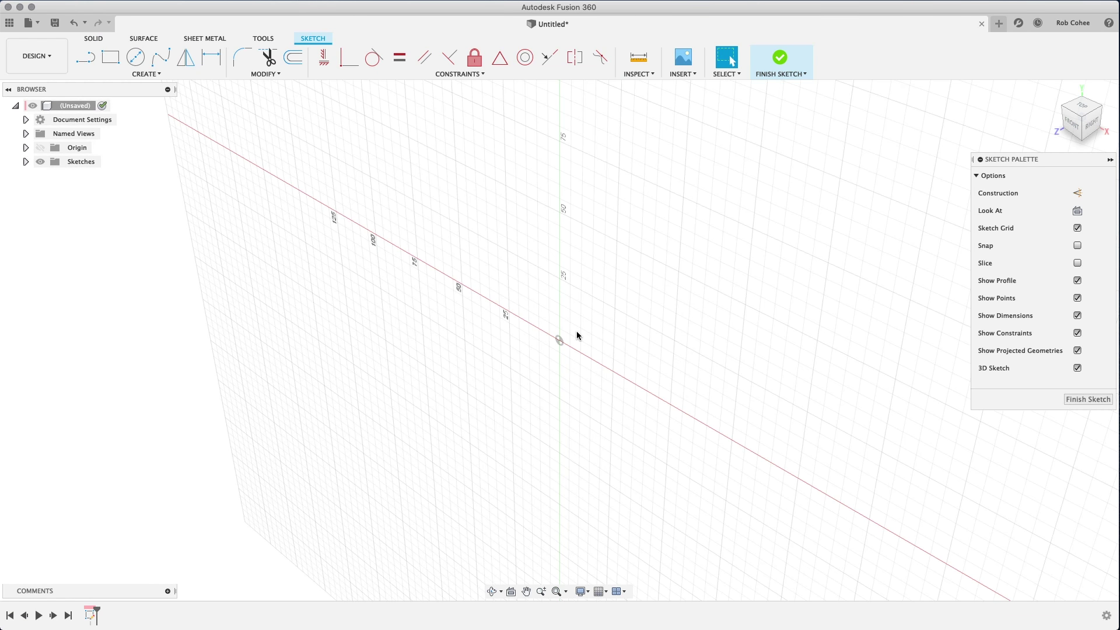
click(1074, 125)
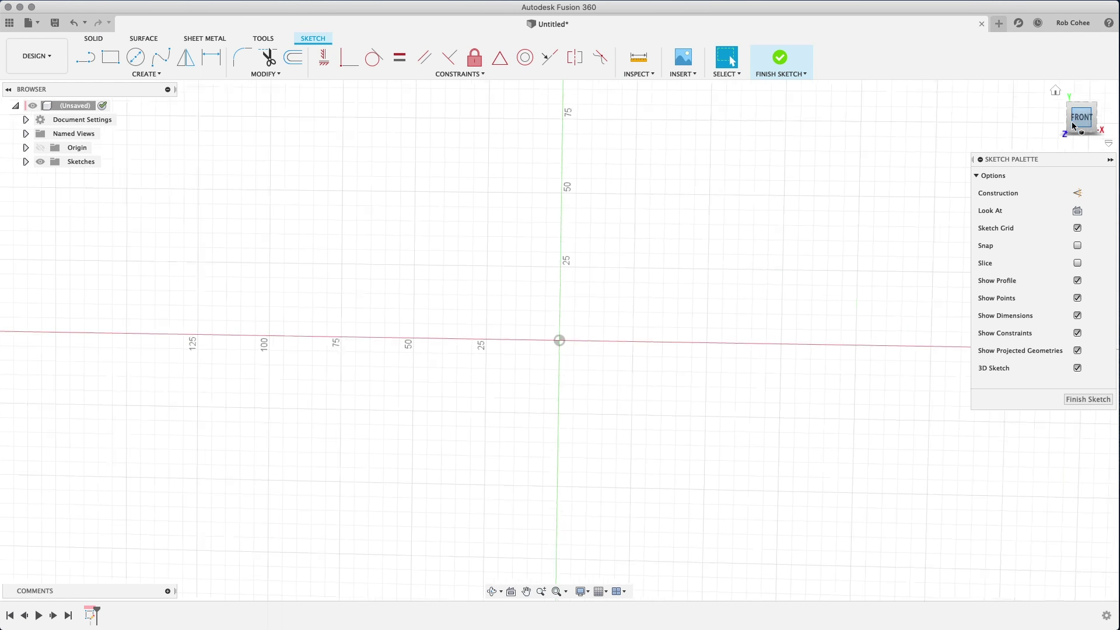
click(146, 74)
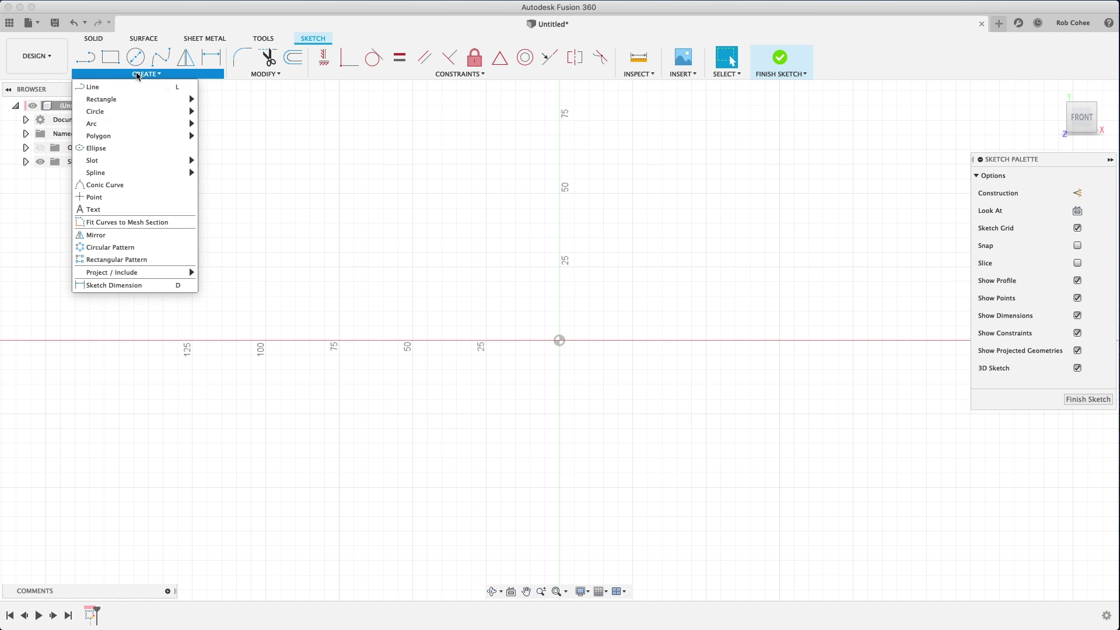
mouse_move(133, 124)
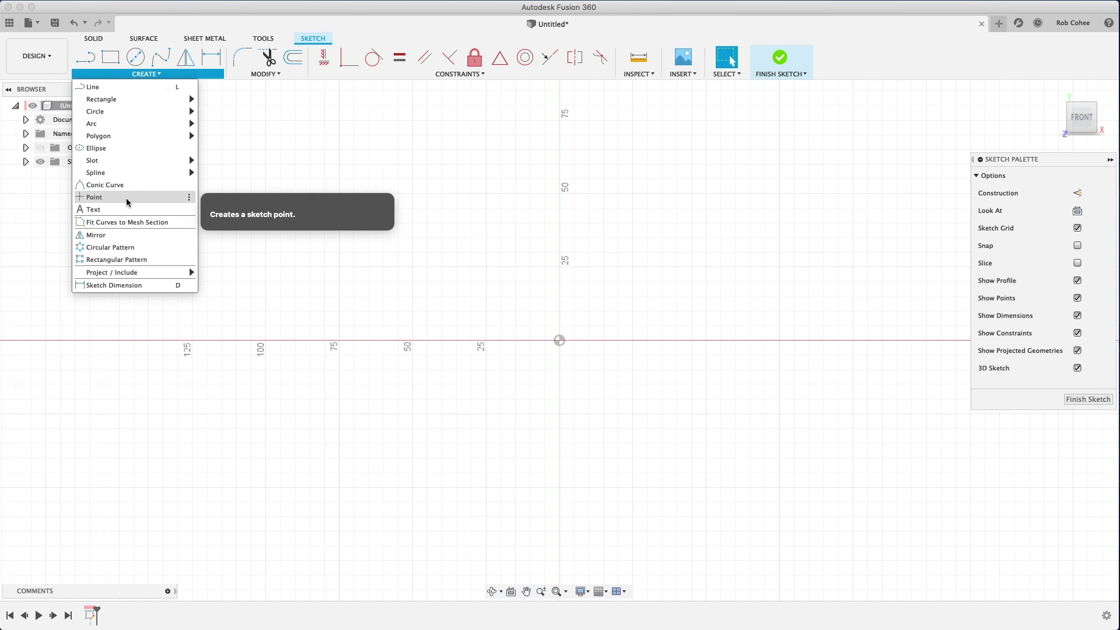
click(133, 60)
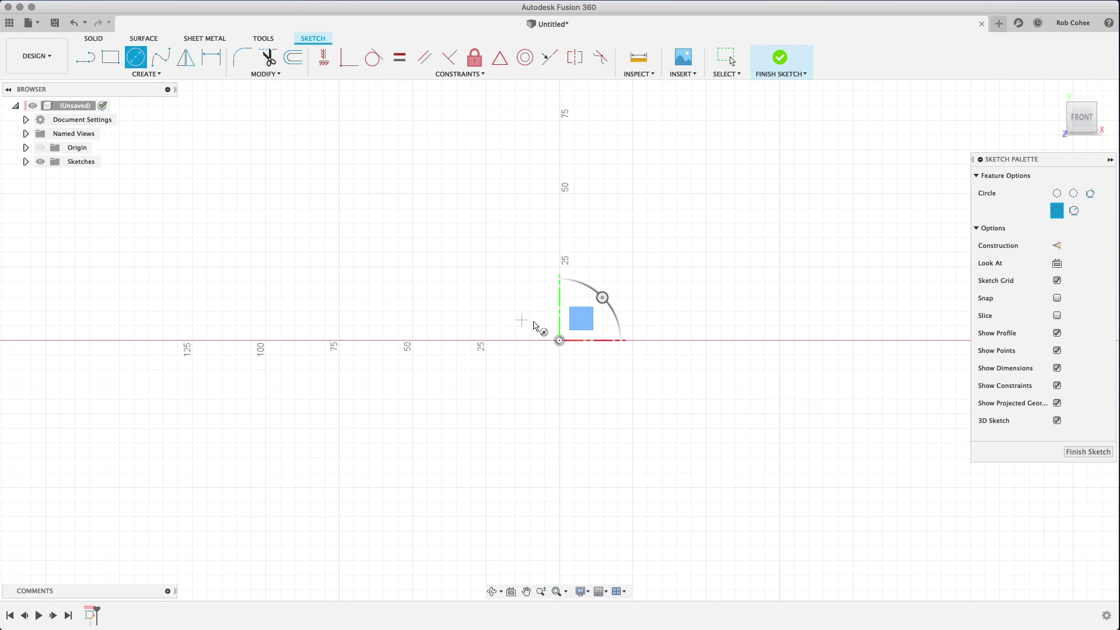
click(559, 340)
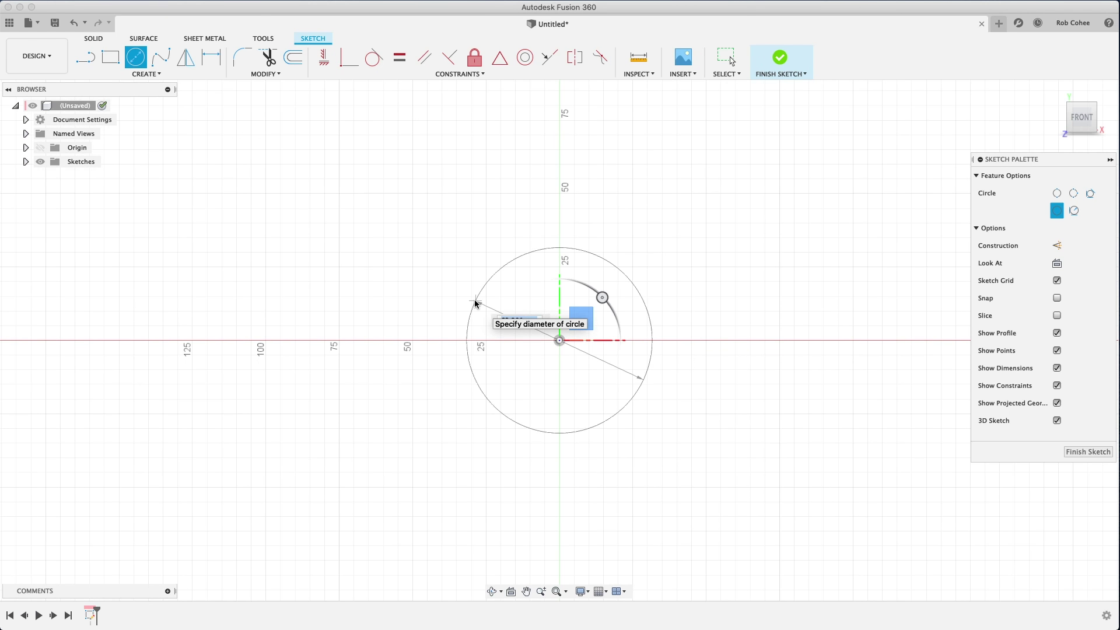
click(481, 330)
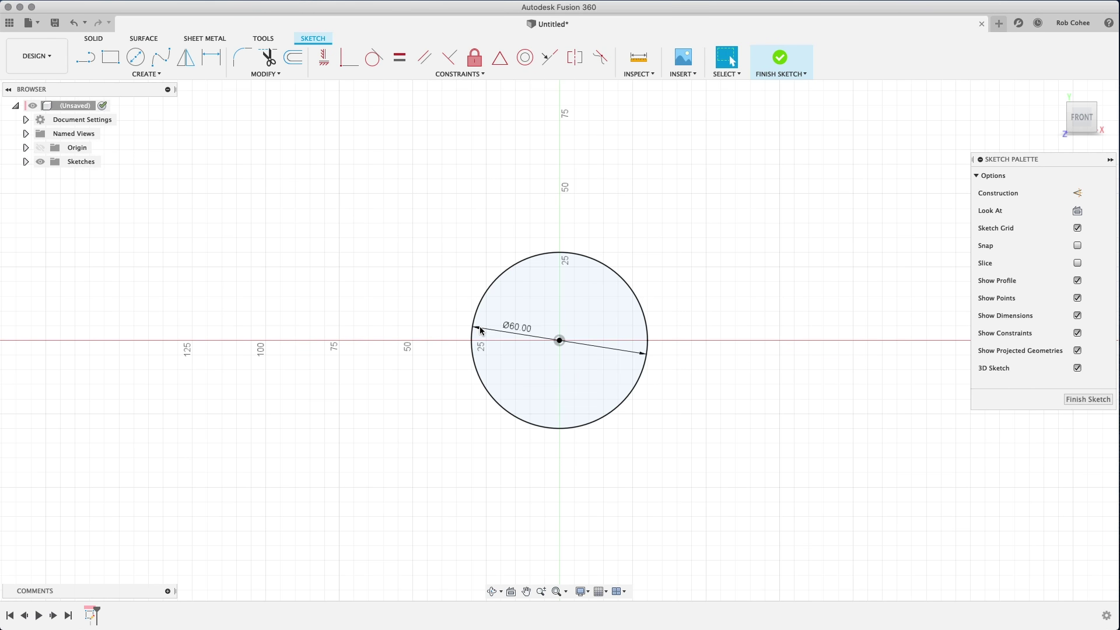
Set the circle's diameter to 30 mm and return it to 60 mm.
double_click(517, 327)
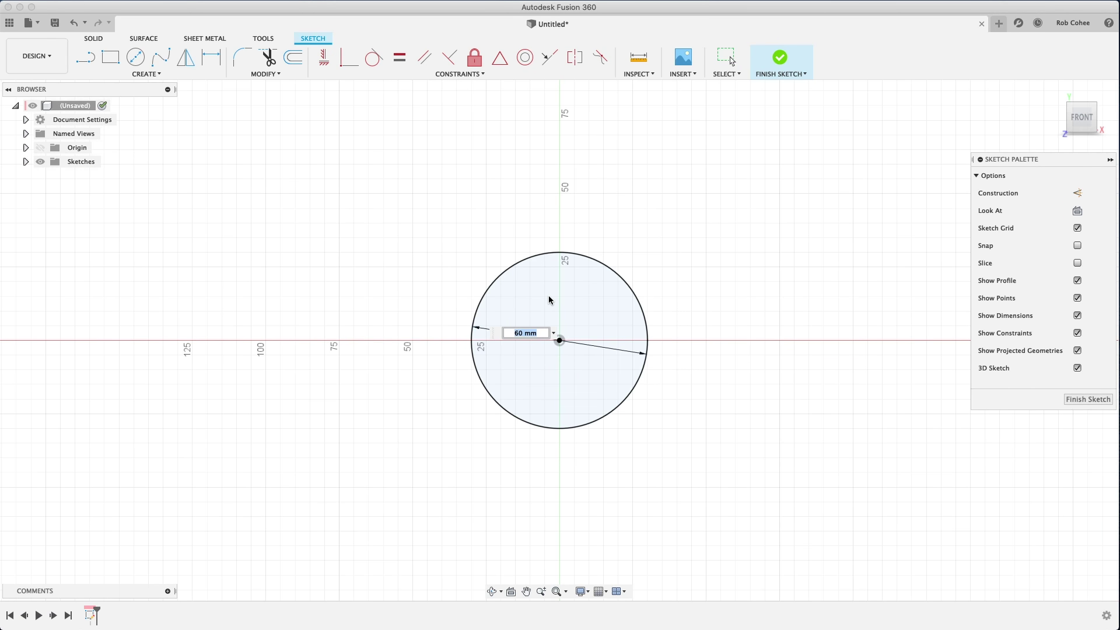
text(30)
key(Return)
double_click(537, 330)
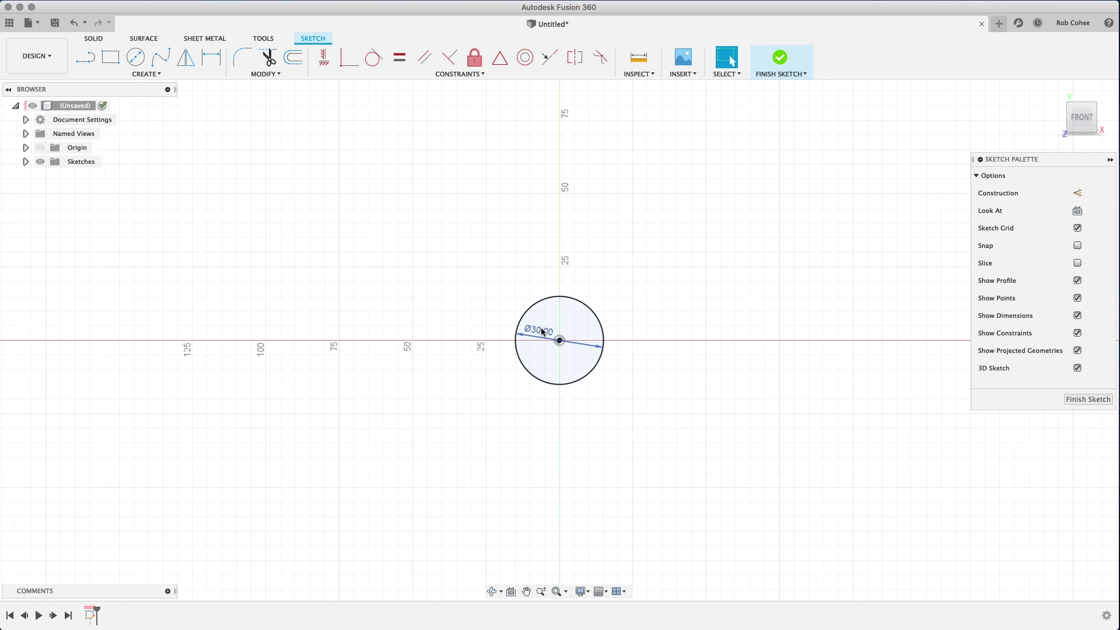
text(60)
key(Return)
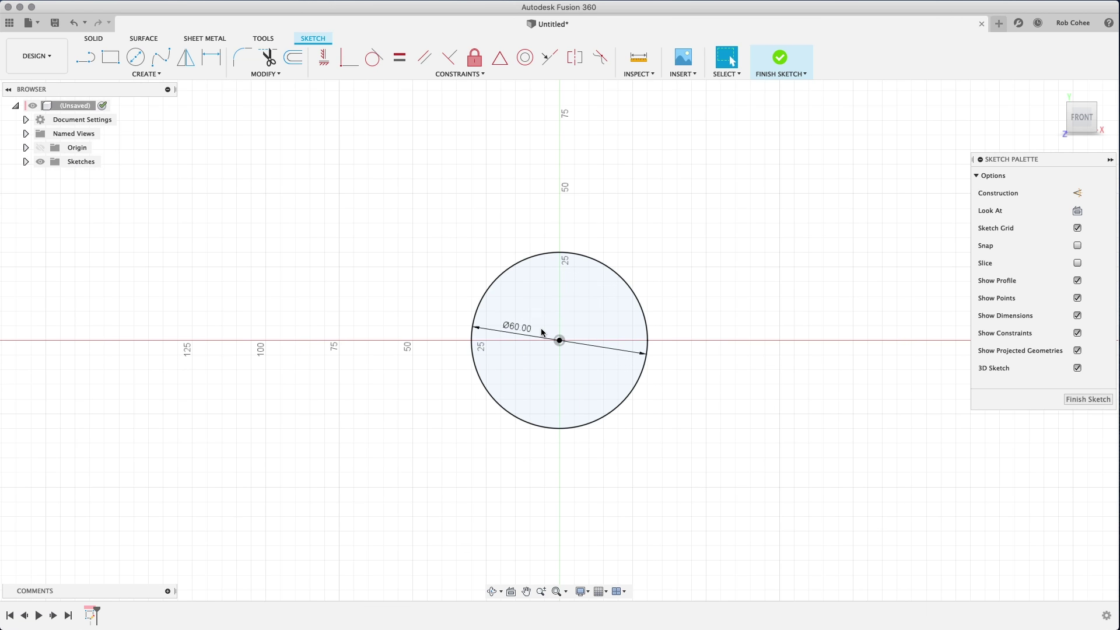
scroll(678, 295, up, 3)
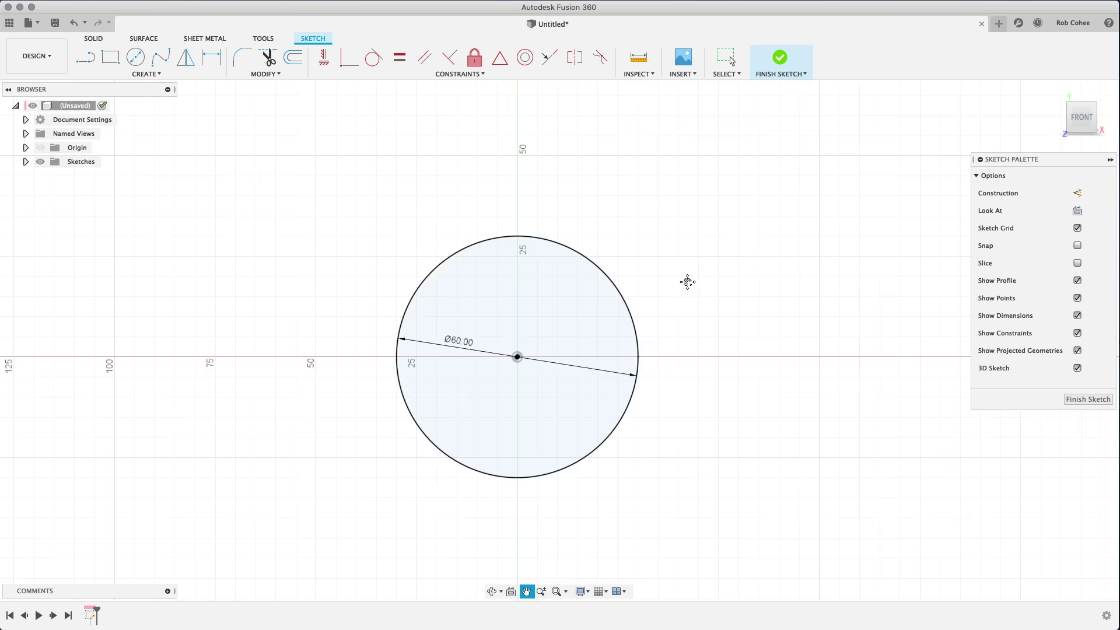
middle_drag(688, 280, 717, 220)
scroll(717, 219, down, 2)
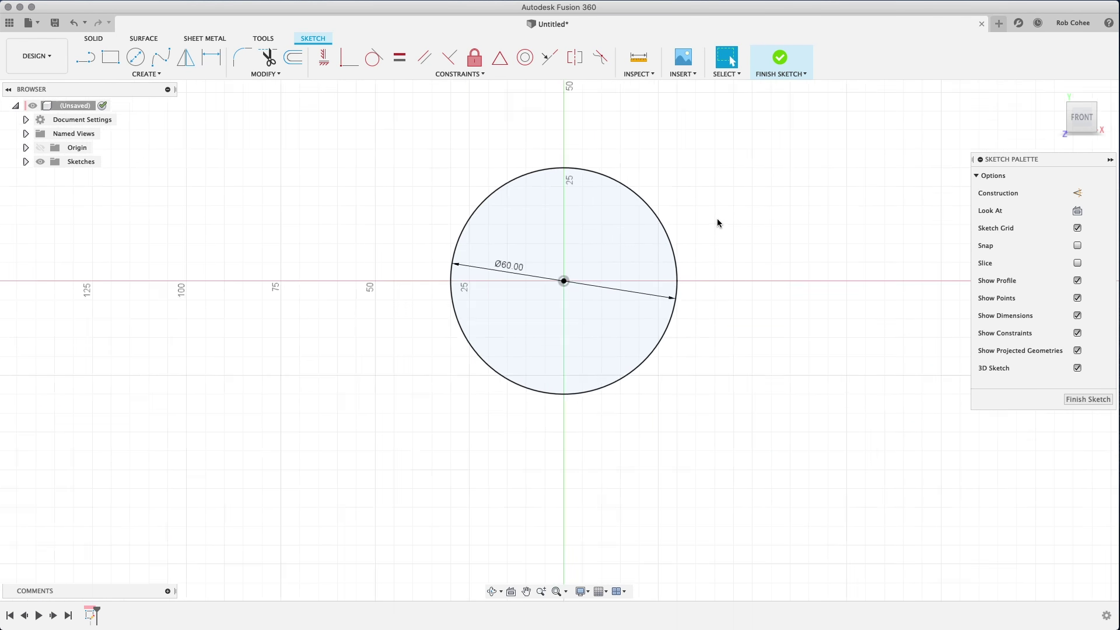
scroll(717, 220, down, 1)
middle_drag(717, 220, 698, 227)
Review the pan, zoom and orbit shortcut options and the default design units in the preferences without changing them.
click(1072, 23)
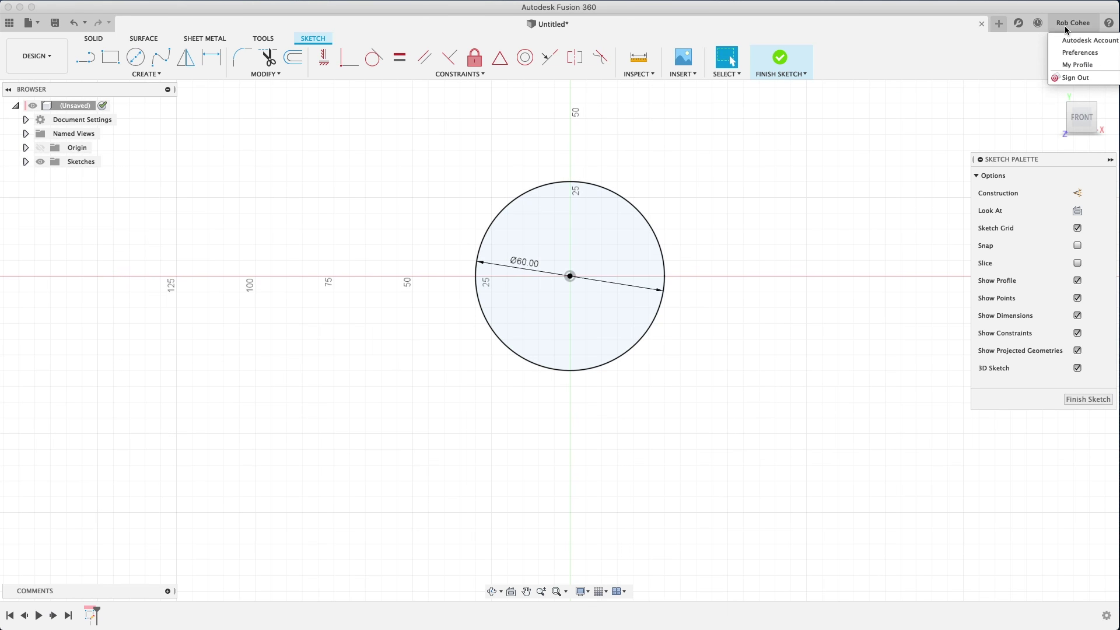
click(1079, 50)
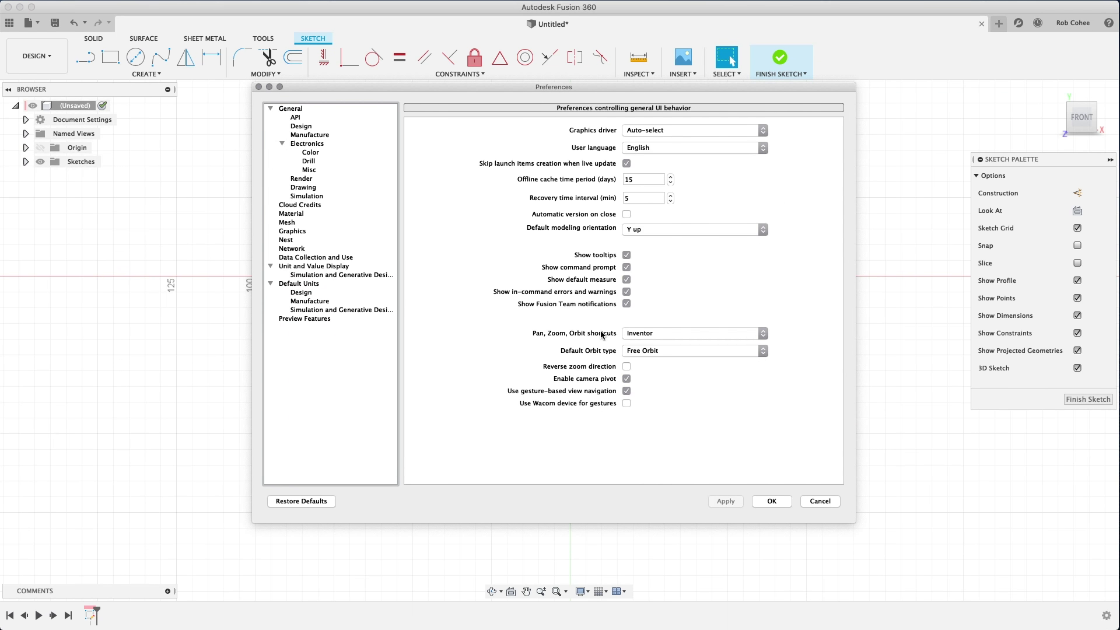
click(730, 337)
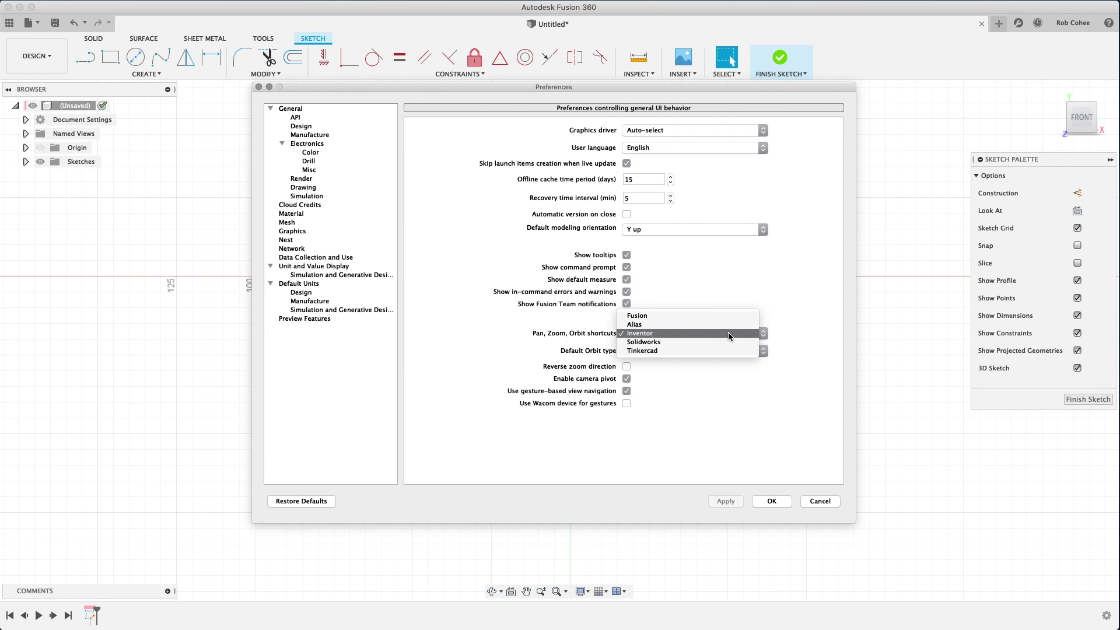
click(730, 337)
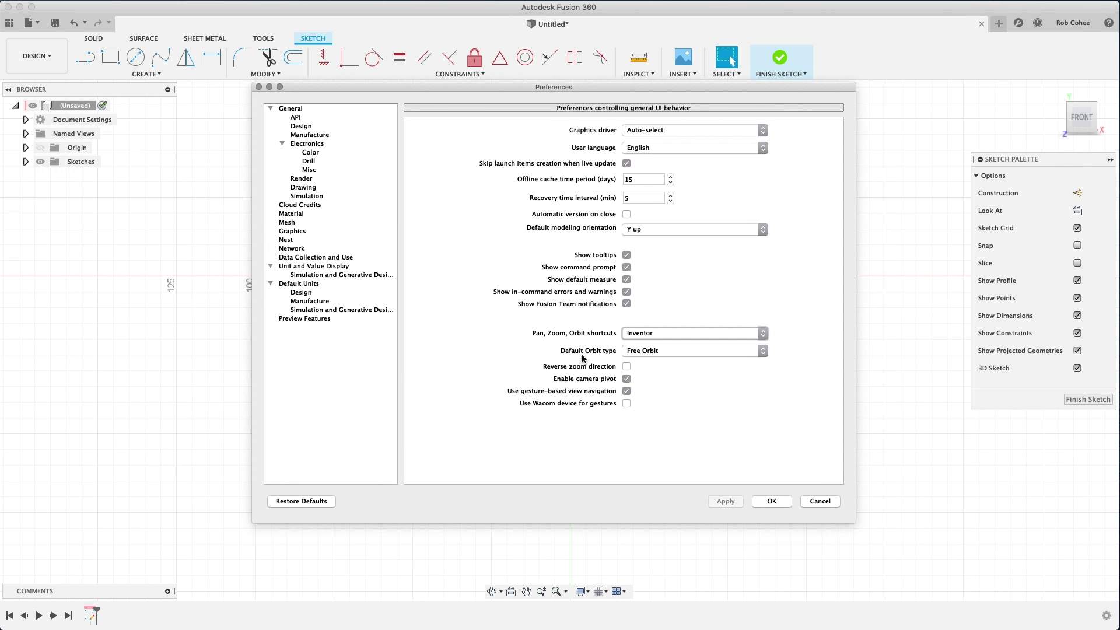
click(301, 293)
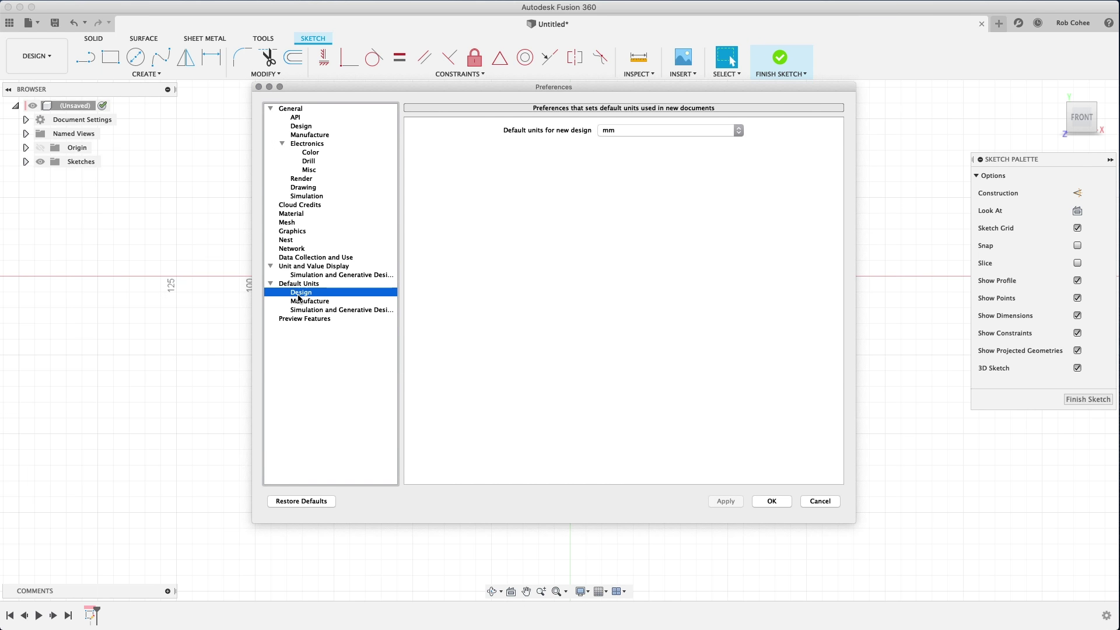
click(815, 504)
Draw a second circle of 60 mm diameter on the vertical axis directly below the first circle.
scroll(692, 418, up, 2)
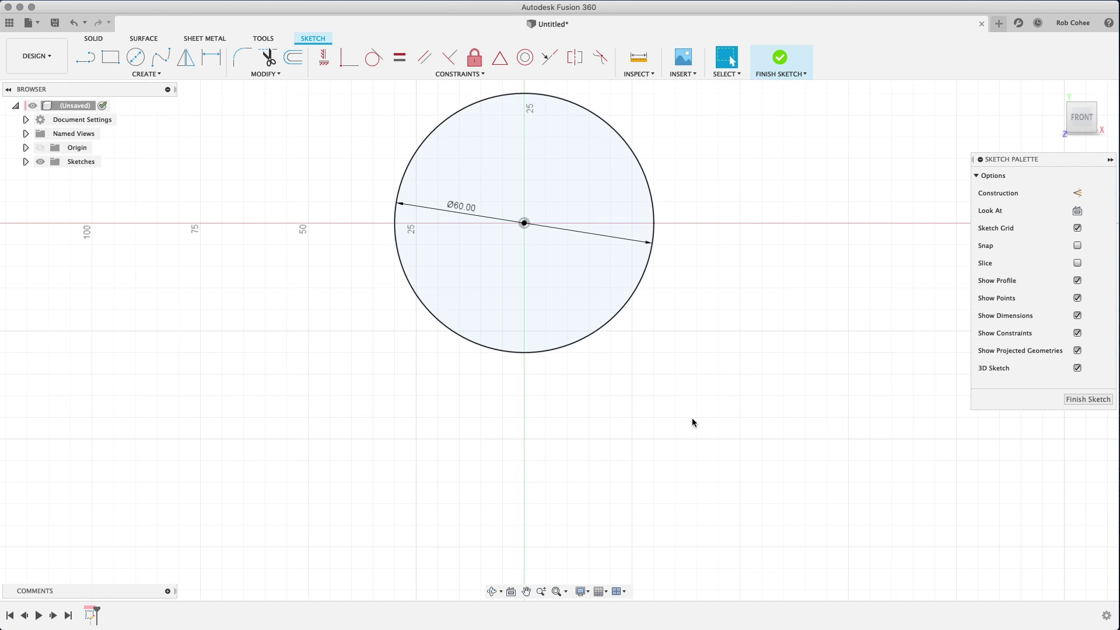
scroll(692, 420, down, 2)
middle_drag(693, 420, 688, 364)
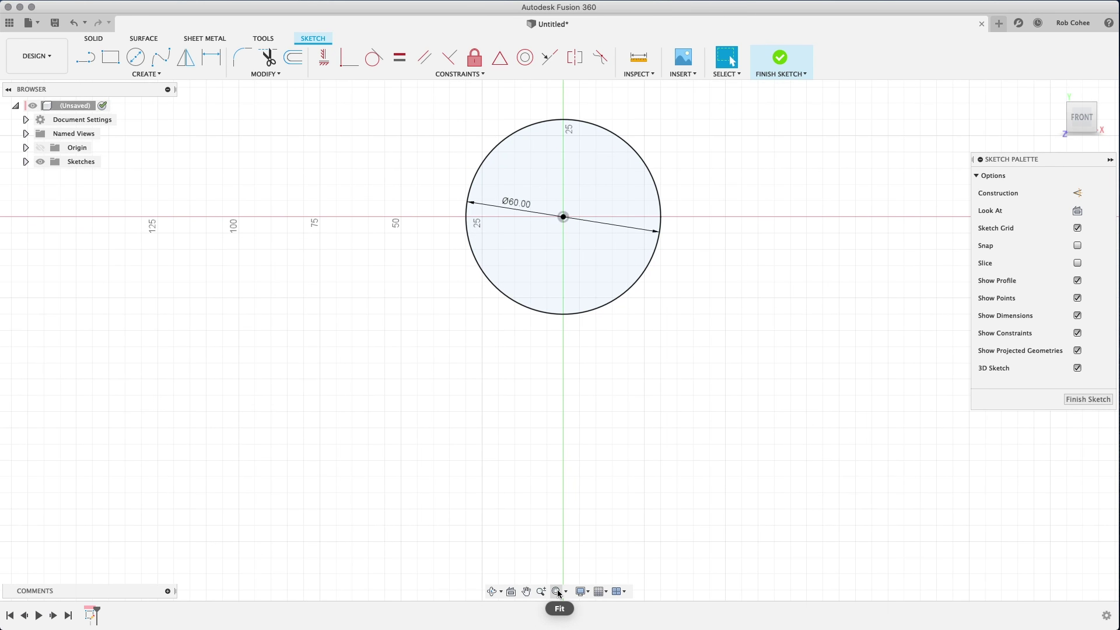
scroll(582, 487, up, 1)
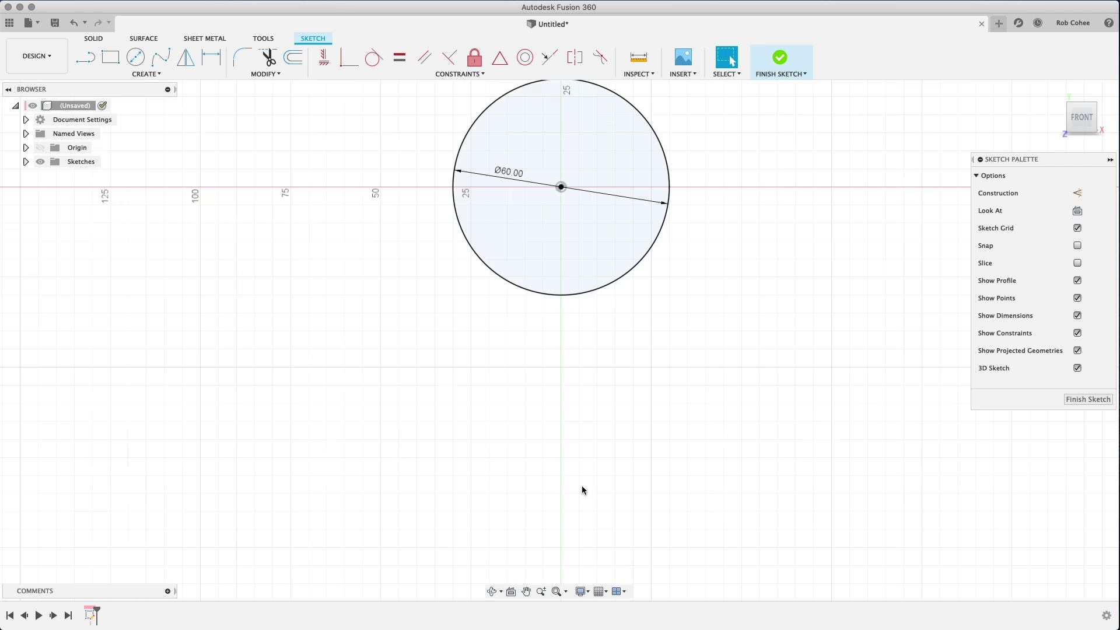
scroll(583, 488, down, 3)
middle_drag(583, 488, 593, 409)
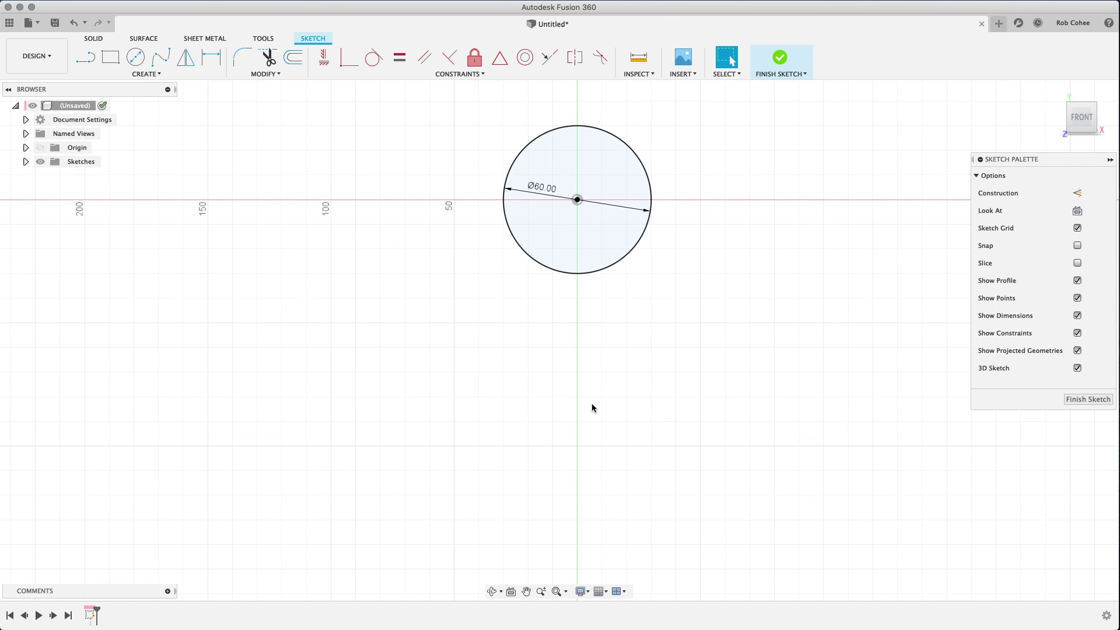
right_click(468, 376)
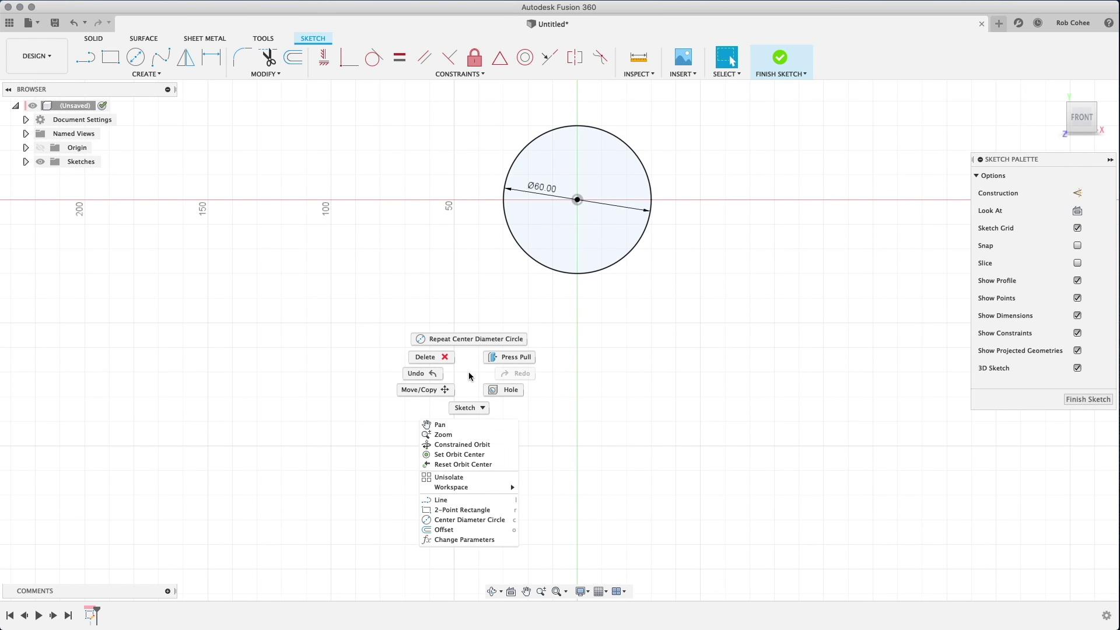
click(467, 338)
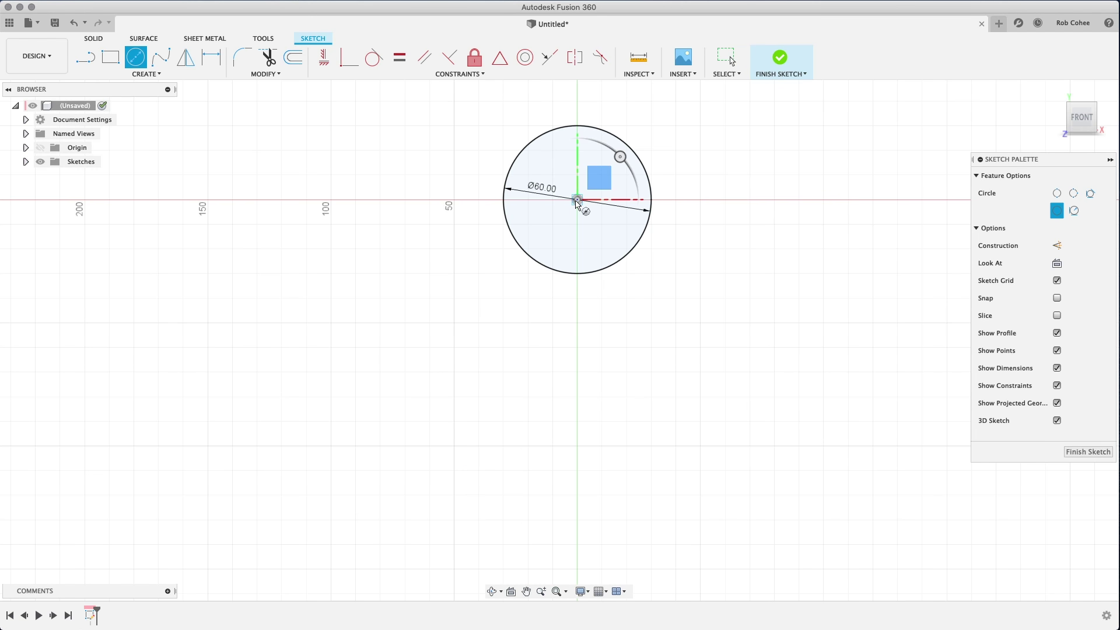
click(577, 417)
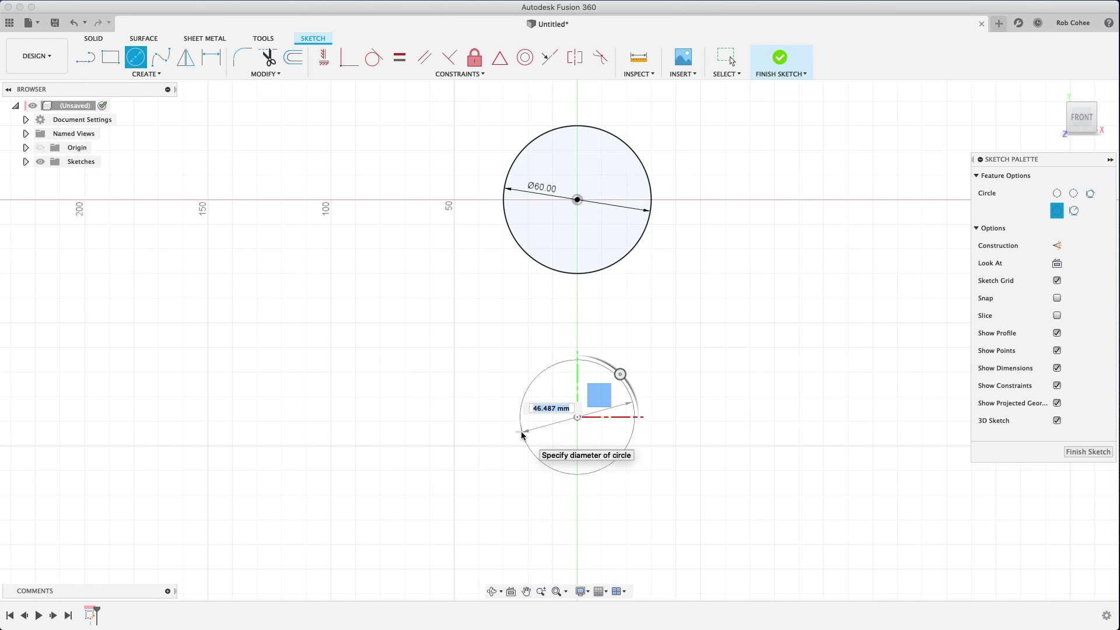
text(60)
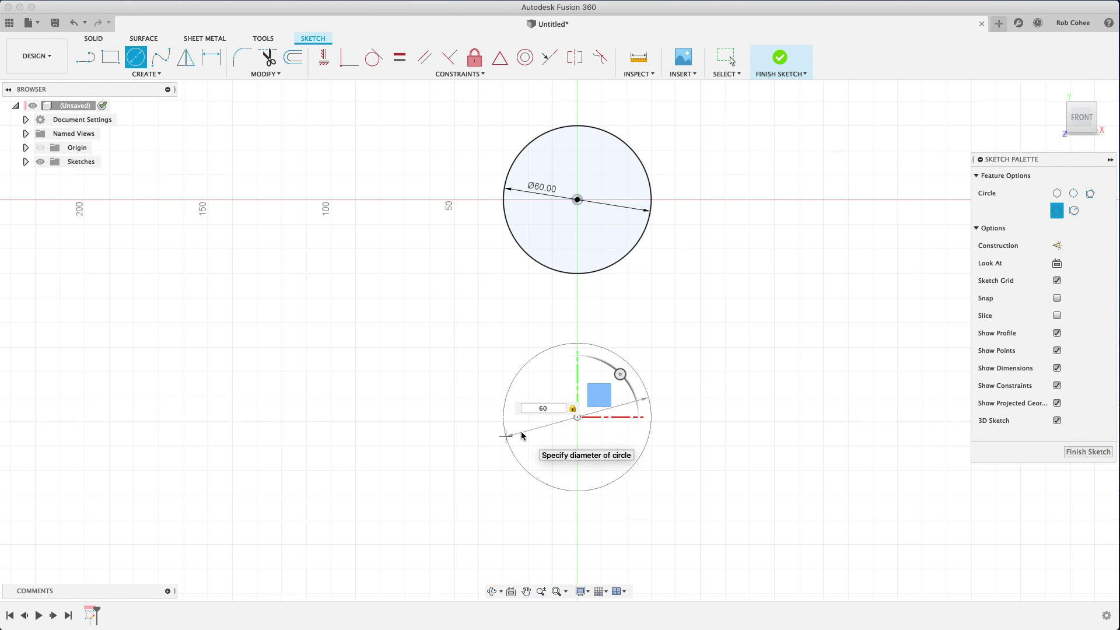
key(Return)
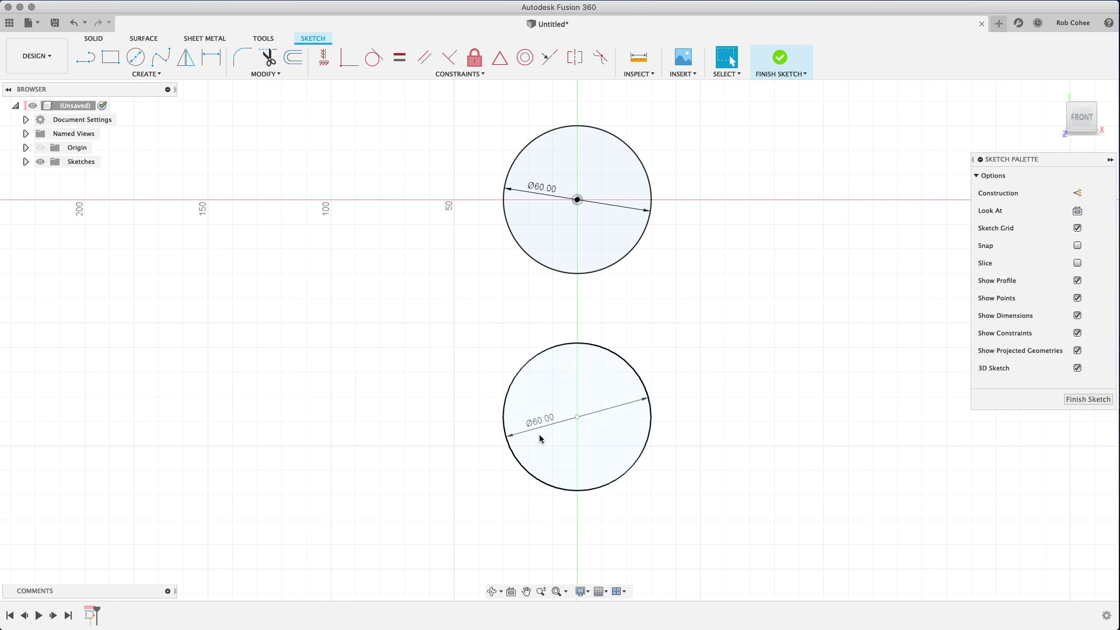
Set the lower circle's diameter to 50 mm.
double_click(541, 420)
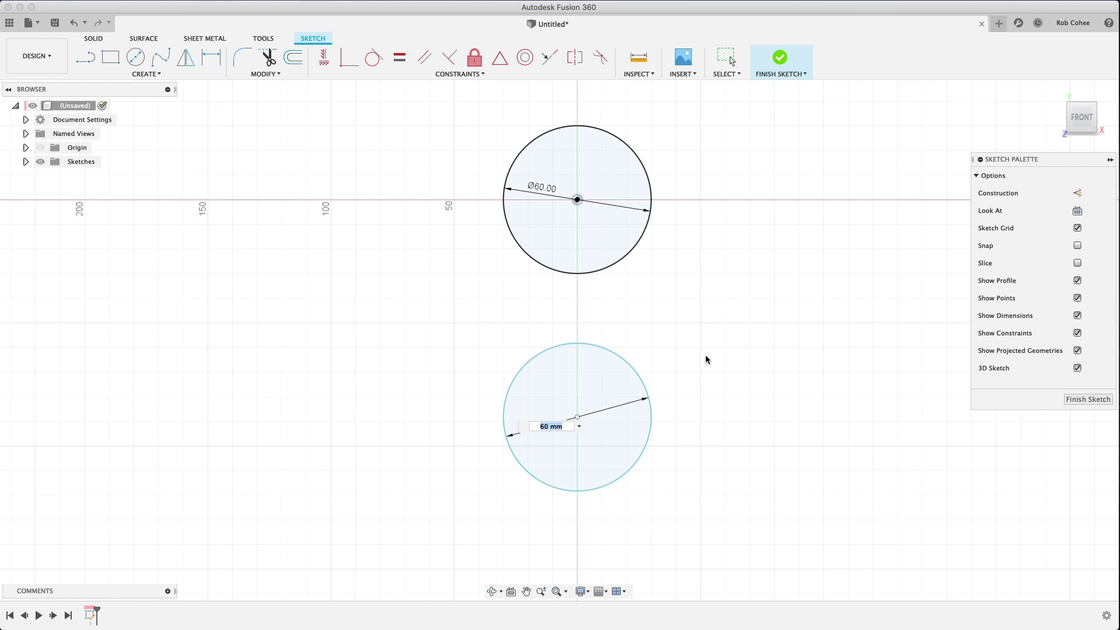
text(50)
key(Return)
Link the lower circle's diameter to the upper circle's diameter dimension.
double_click(546, 419)
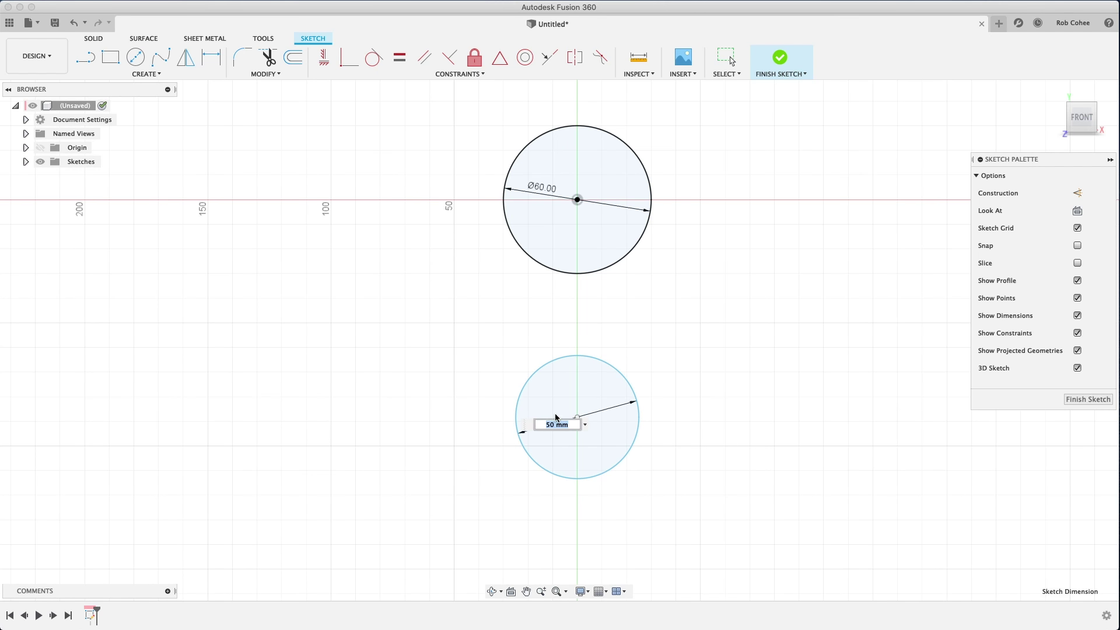
click(555, 188)
key(Return)
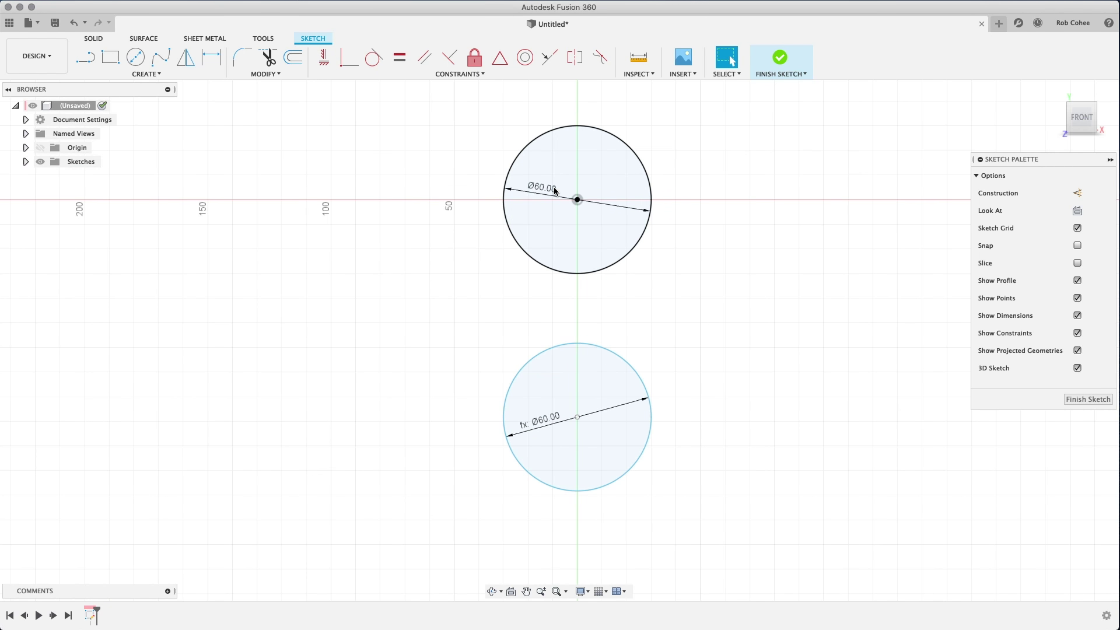
Set the upper circle's diameter to 80 mm and return it to 60 mm.
double_click(555, 189)
key(BackSpace)
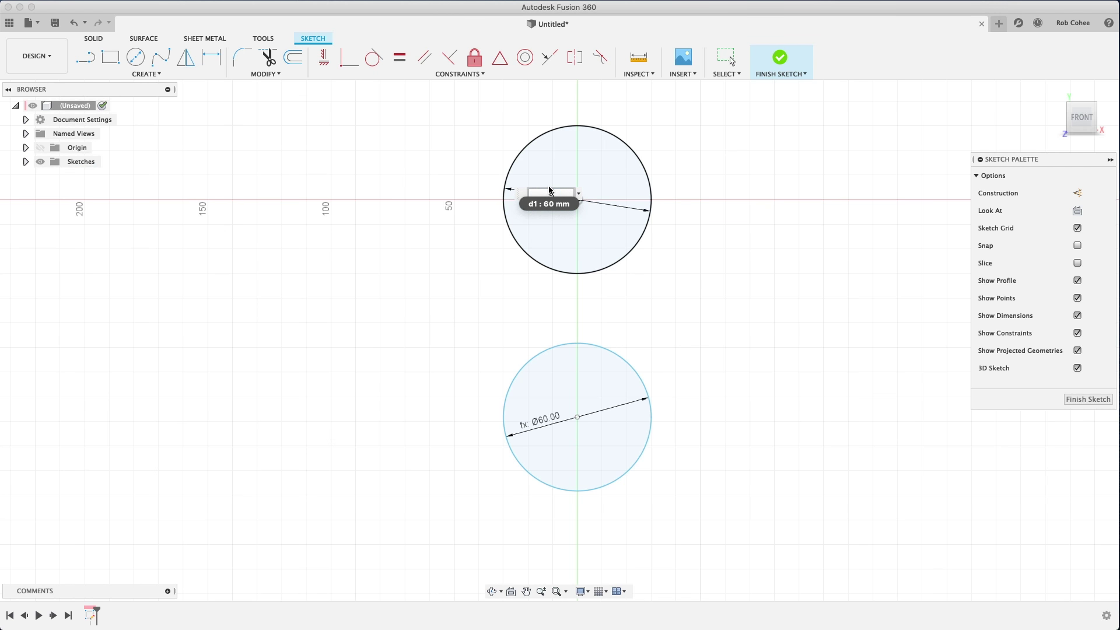
text(80)
key(Return)
double_click(528, 183)
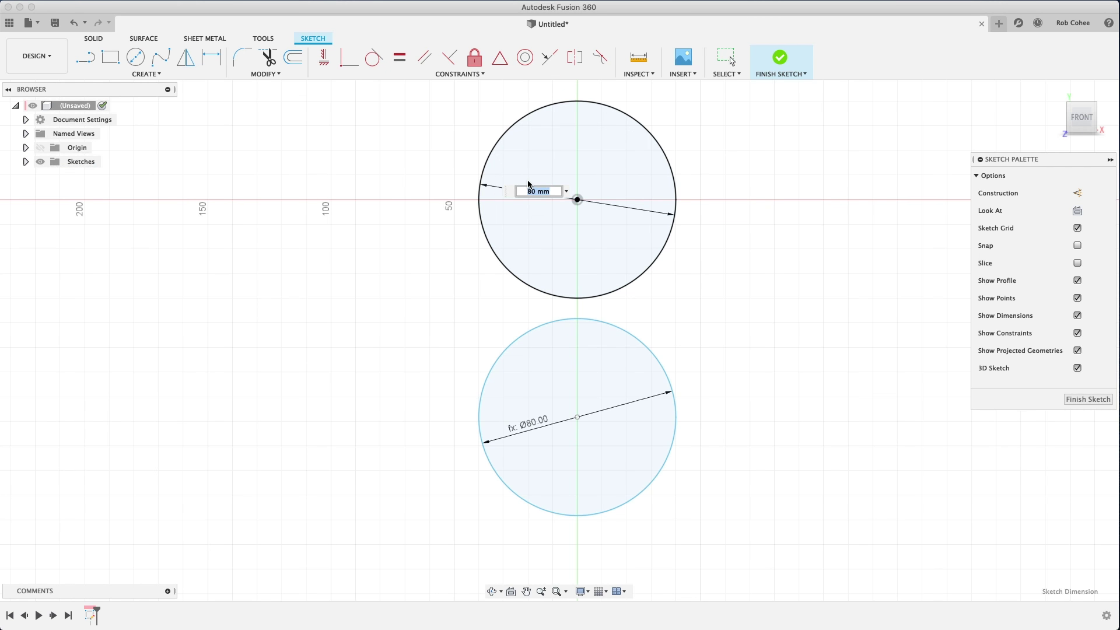
text(60)
key(Return)
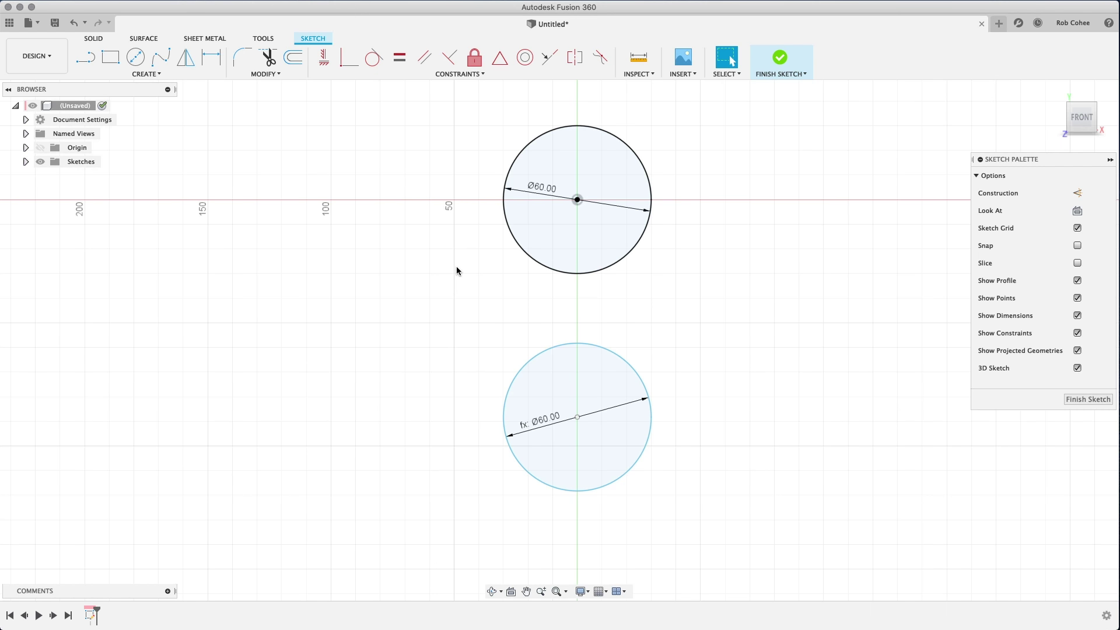
Draw two vertical lines joining the left and right sides of the circles, tangent to the lower circle.
right_click(382, 269)
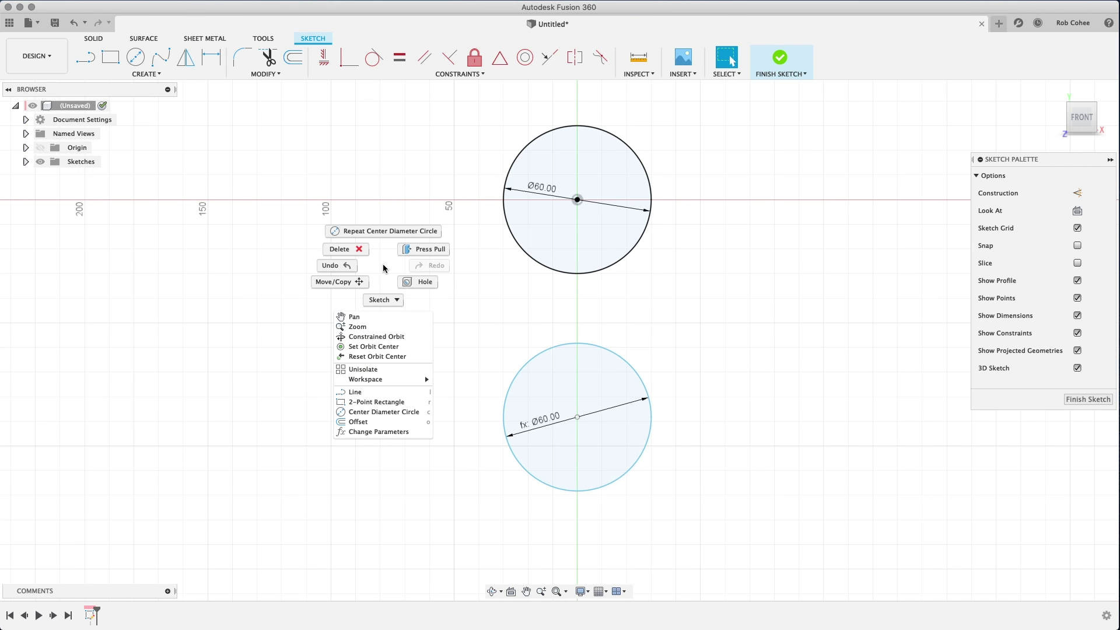
click(387, 300)
click(389, 299)
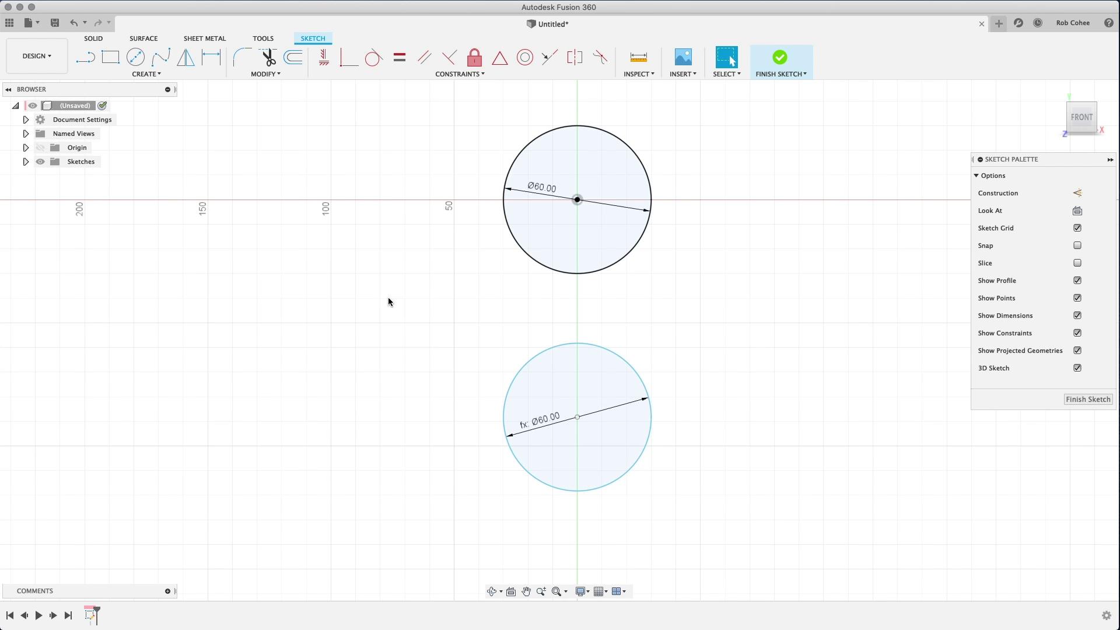
right_click(387, 296)
click(388, 330)
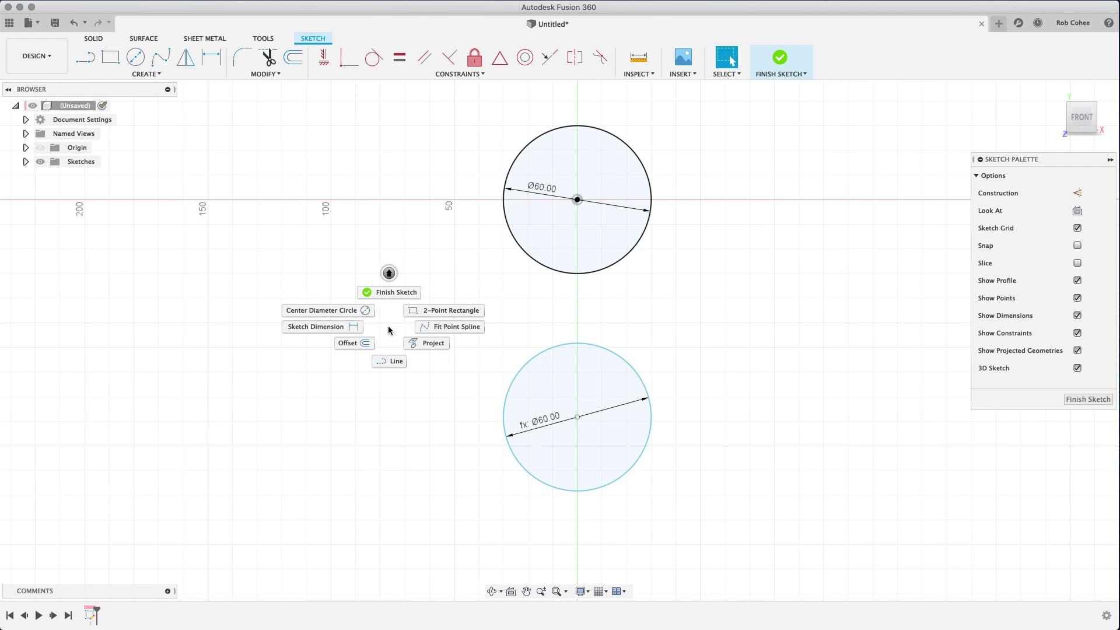
click(389, 361)
click(504, 199)
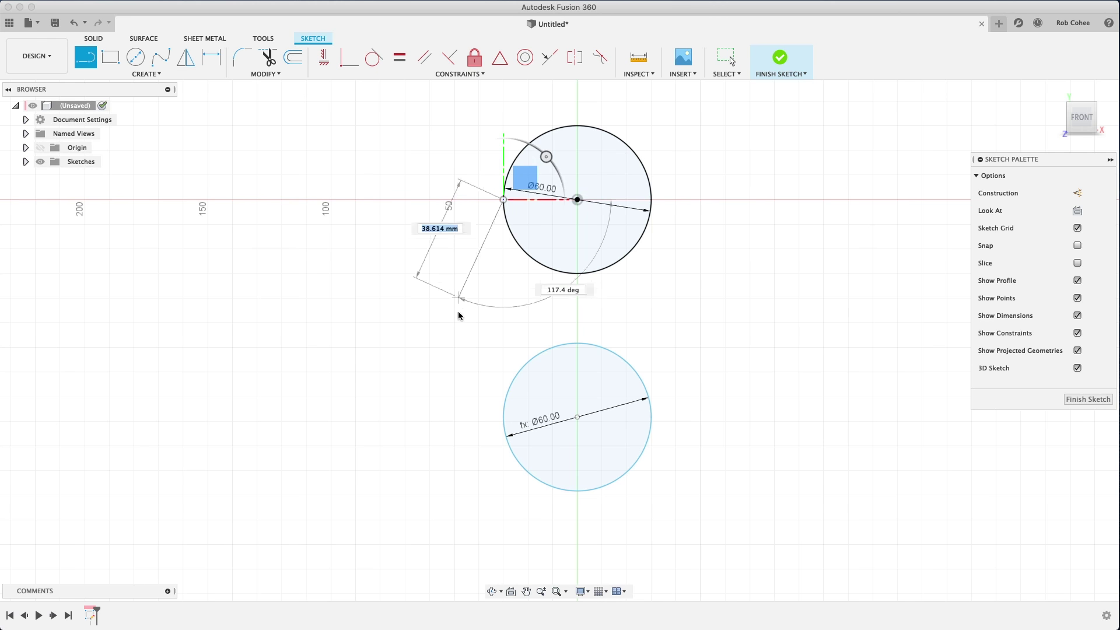
click(504, 416)
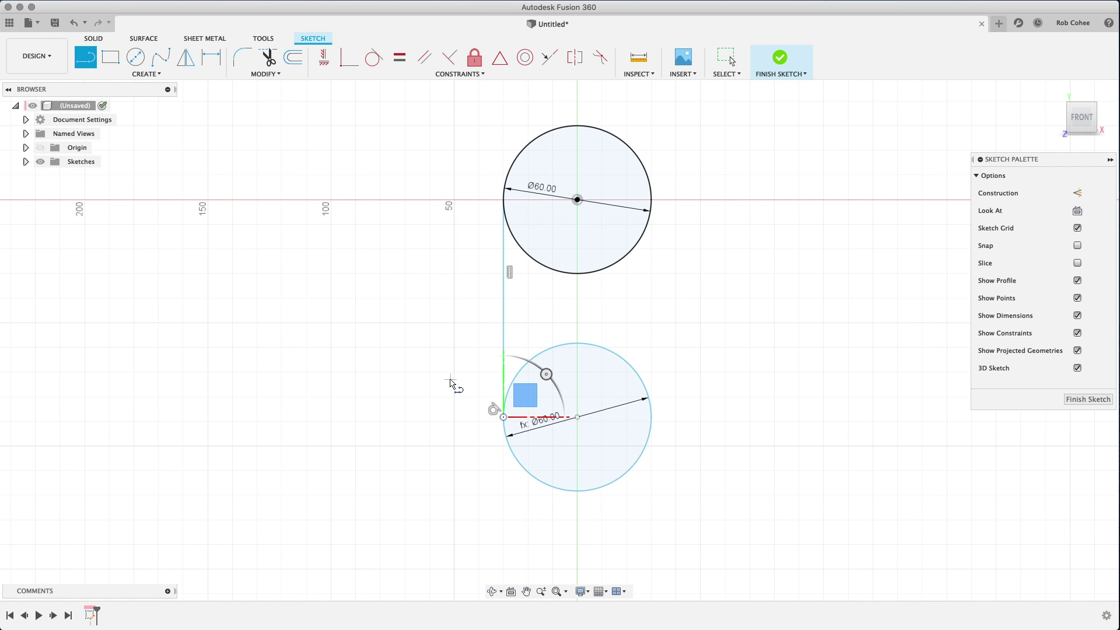
click(651, 201)
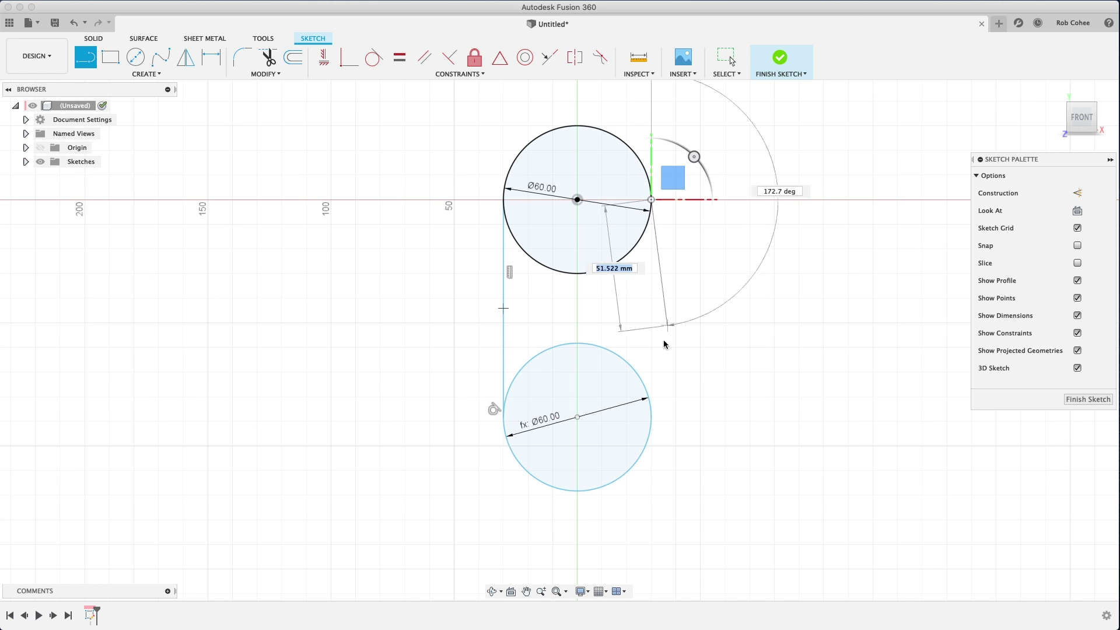
click(652, 419)
right_click(788, 280)
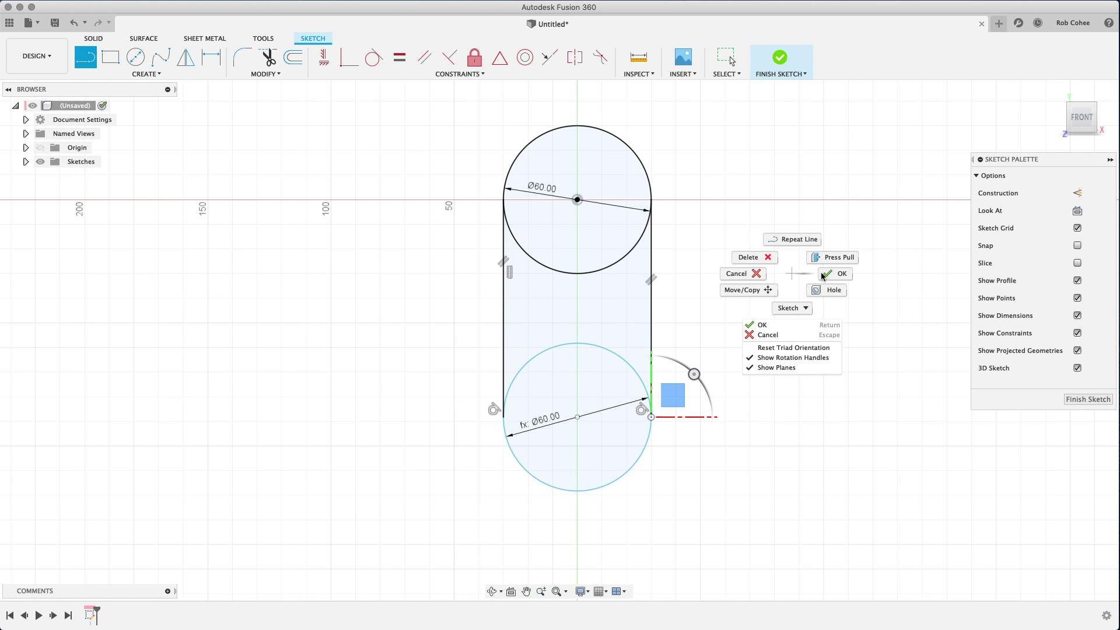
click(840, 276)
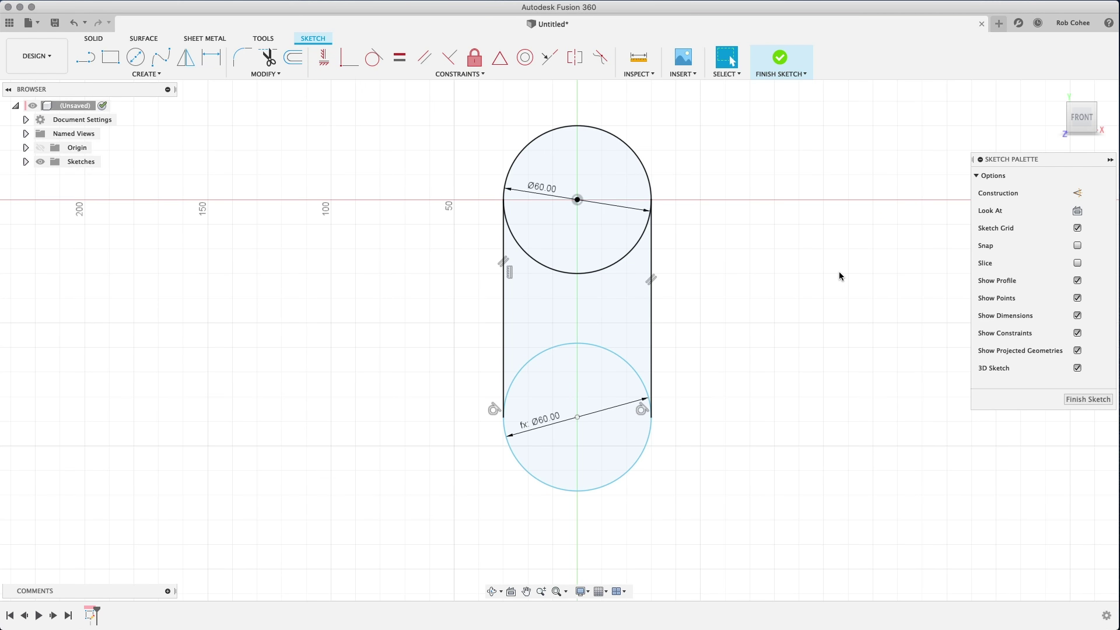
Trim the inner arcs of both circles to leave a single closed slot outline.
click(268, 58)
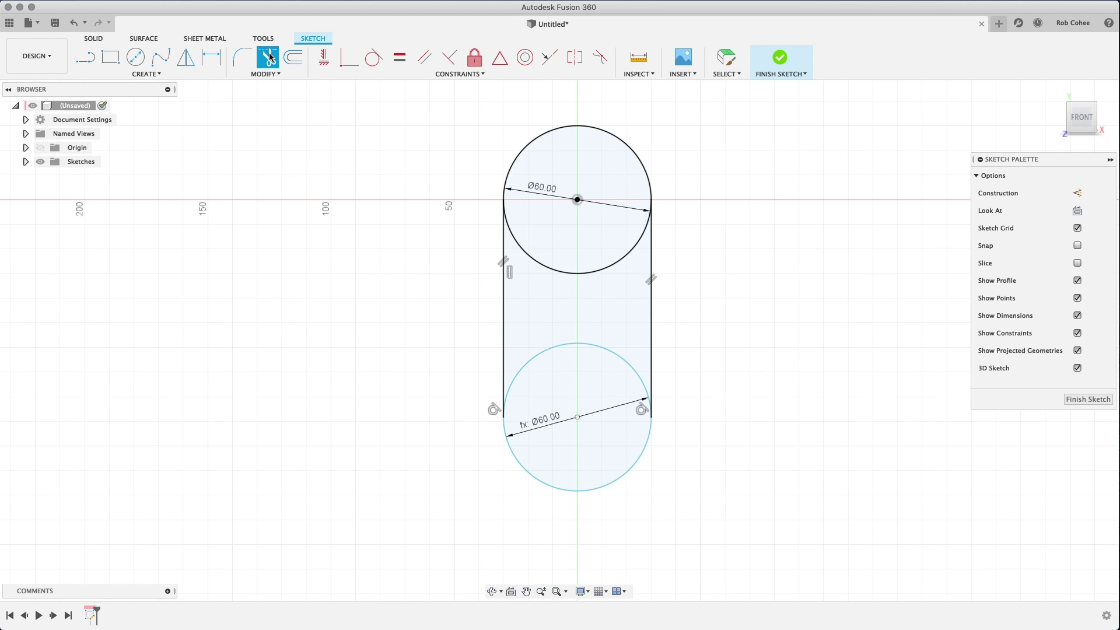
click(555, 270)
click(554, 345)
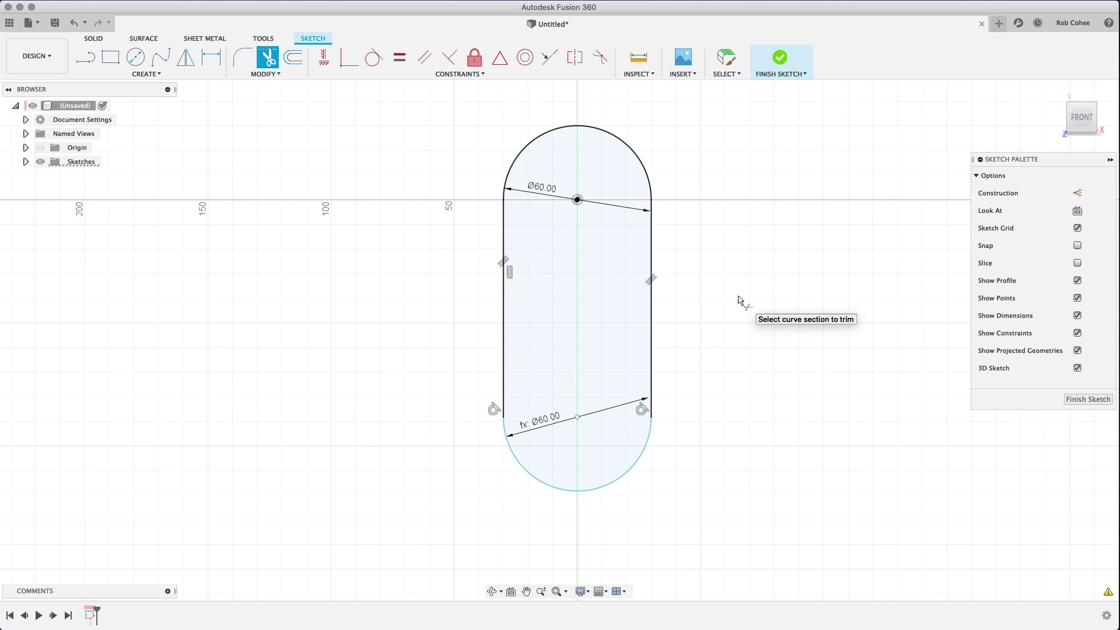
right_click(738, 299)
click(769, 300)
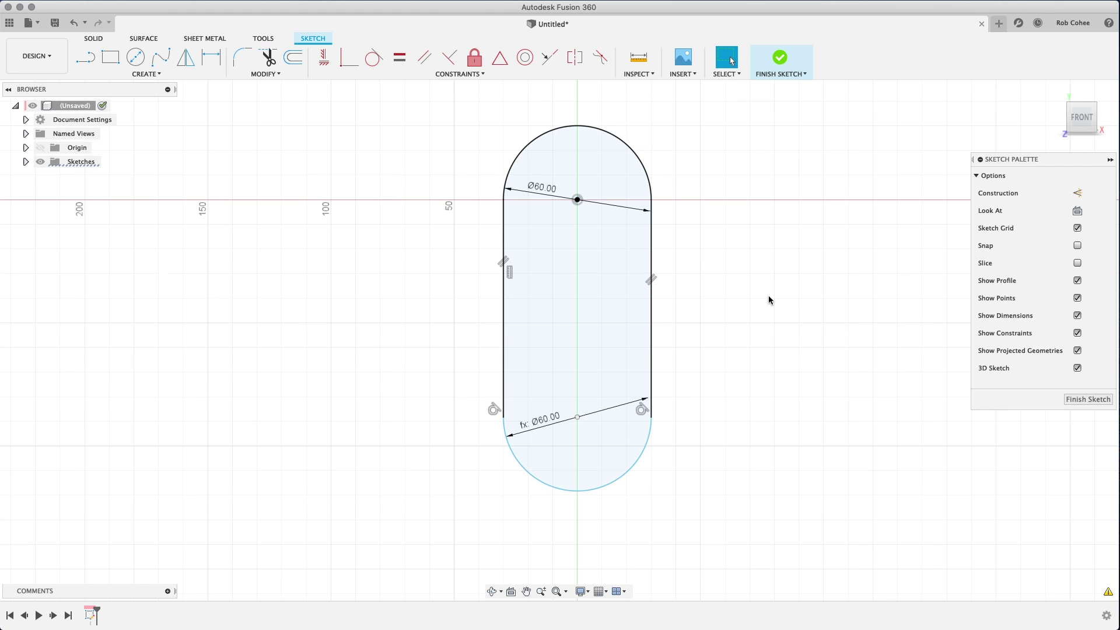
Dimension the vertical distance between the upper and lower arc centers as 1.5 in.
key(d)
click(532, 144)
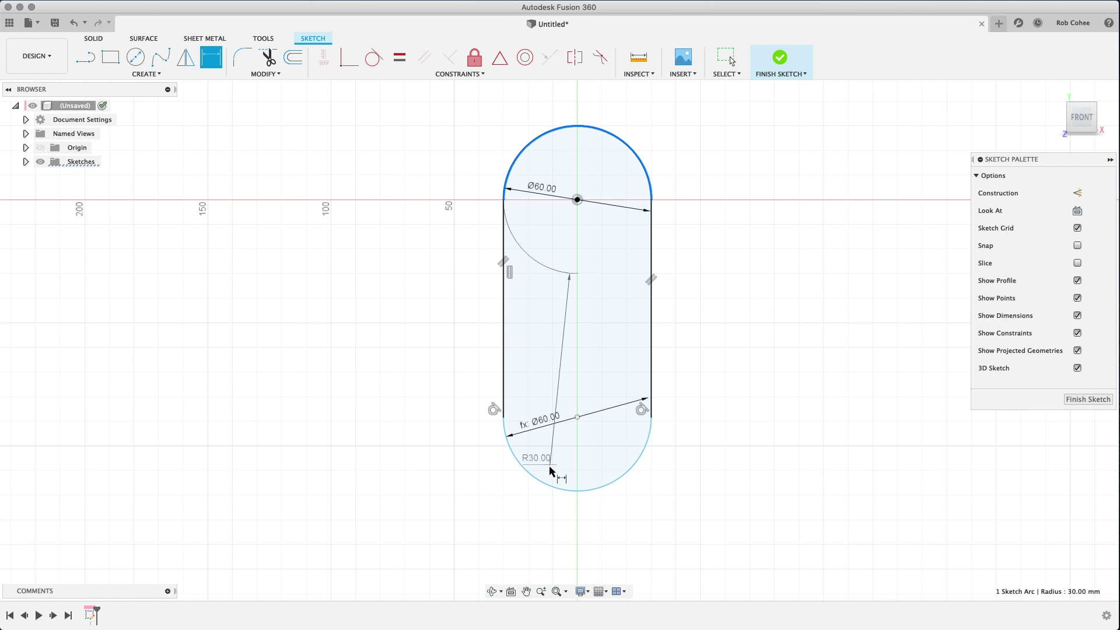
click(548, 485)
click(451, 312)
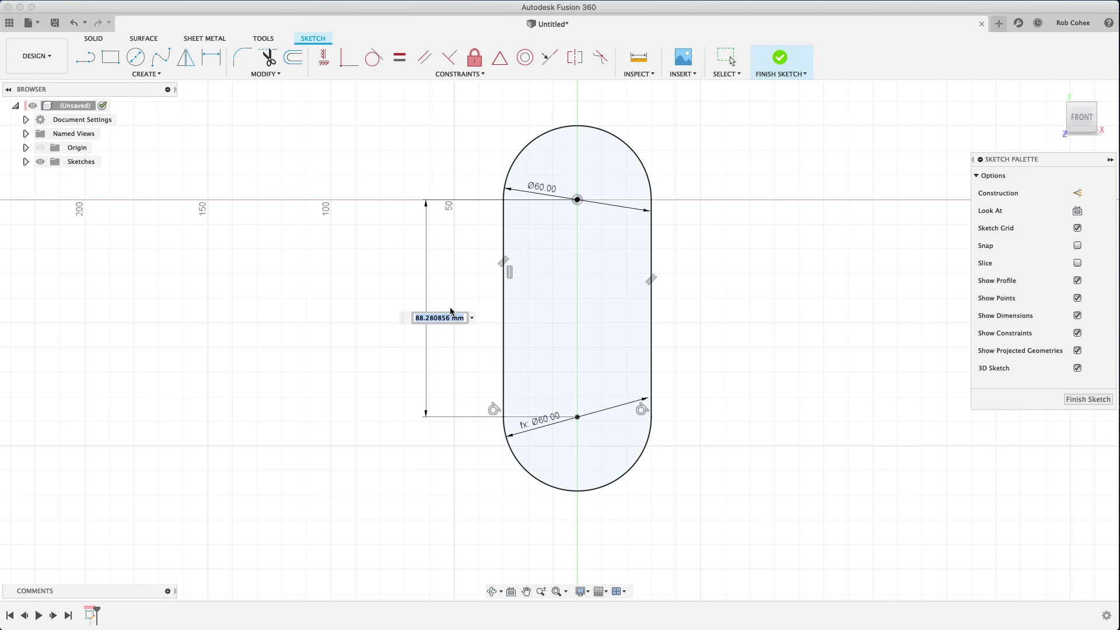
text(1.5 in)
key(Return)
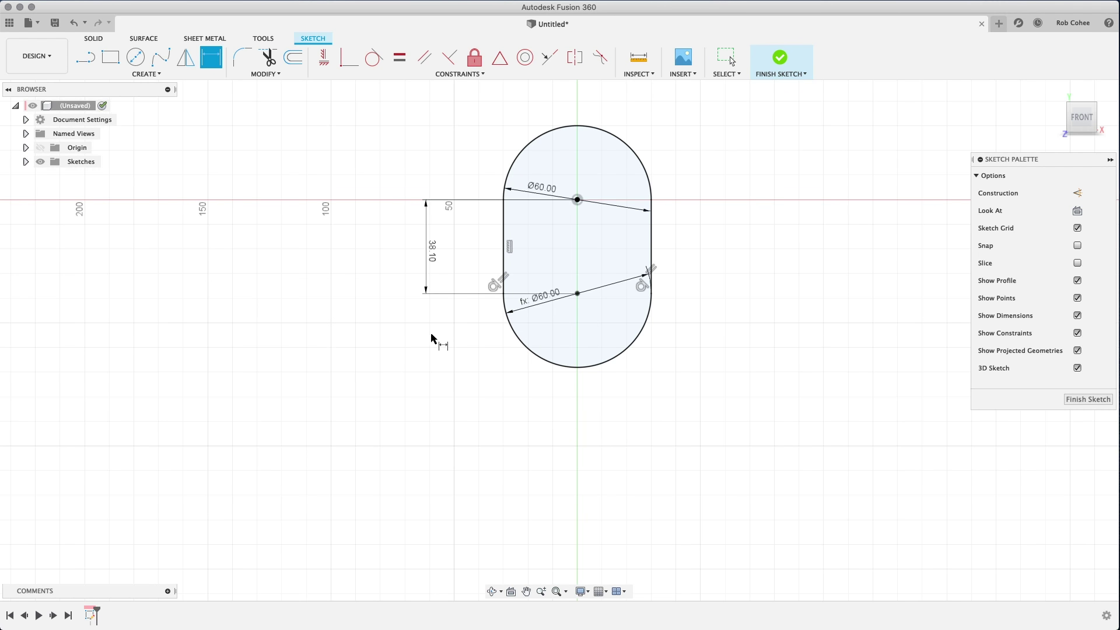
scroll(465, 363, up, 5)
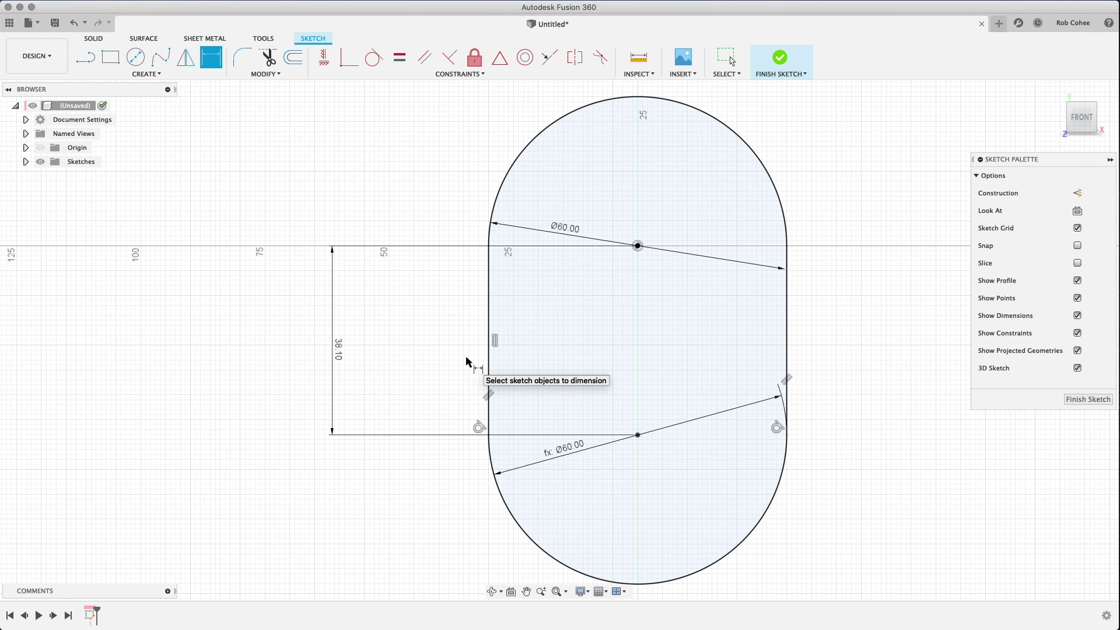
scroll(458, 358, down, 3)
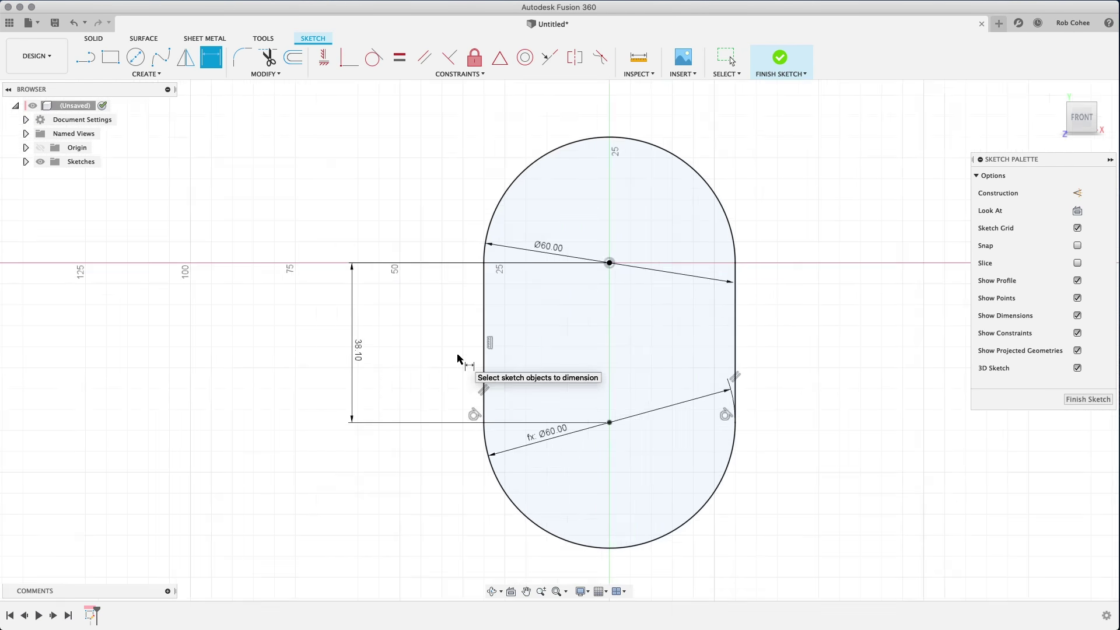
right_click(430, 307)
click(432, 313)
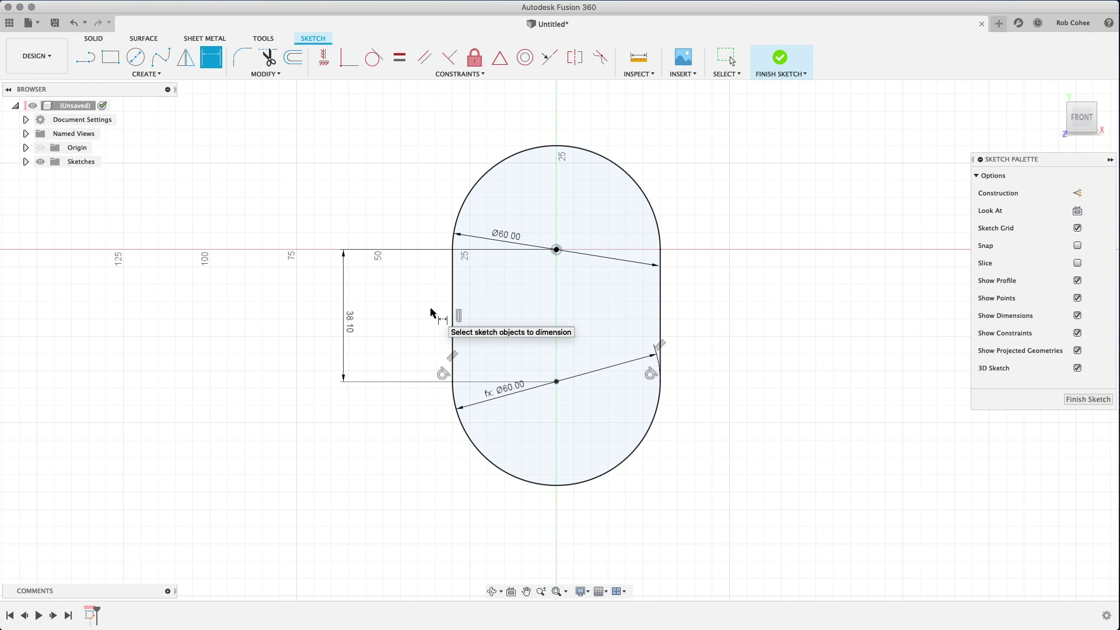
right_click(431, 313)
click(377, 306)
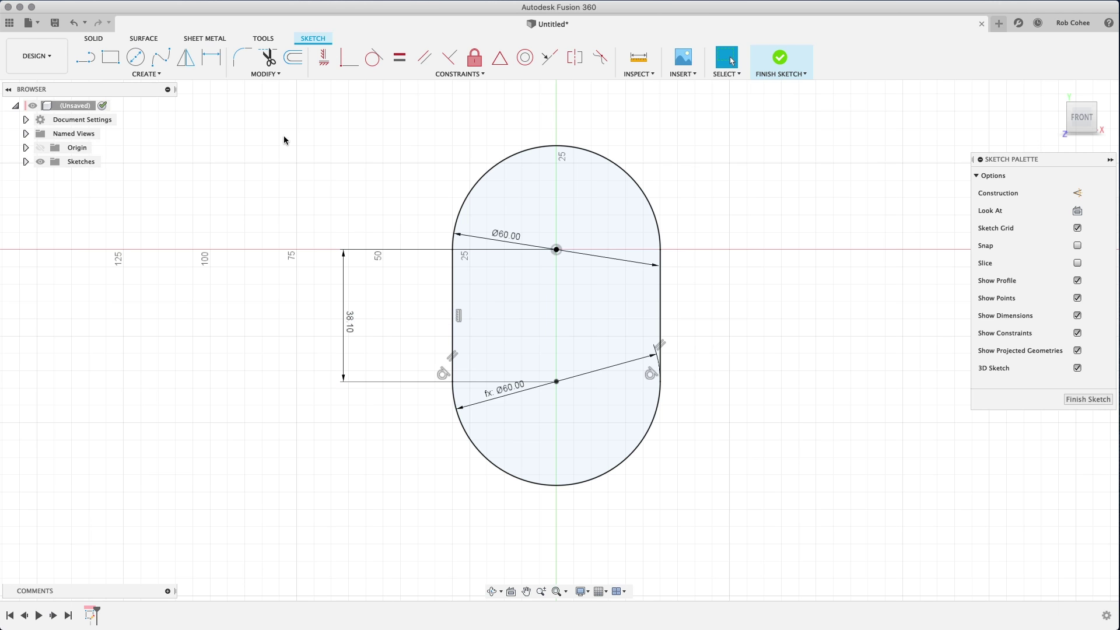
Delete the entire slot outline together with its dimensions from the sketch.
drag(293, 131, 733, 522)
key(Delete)
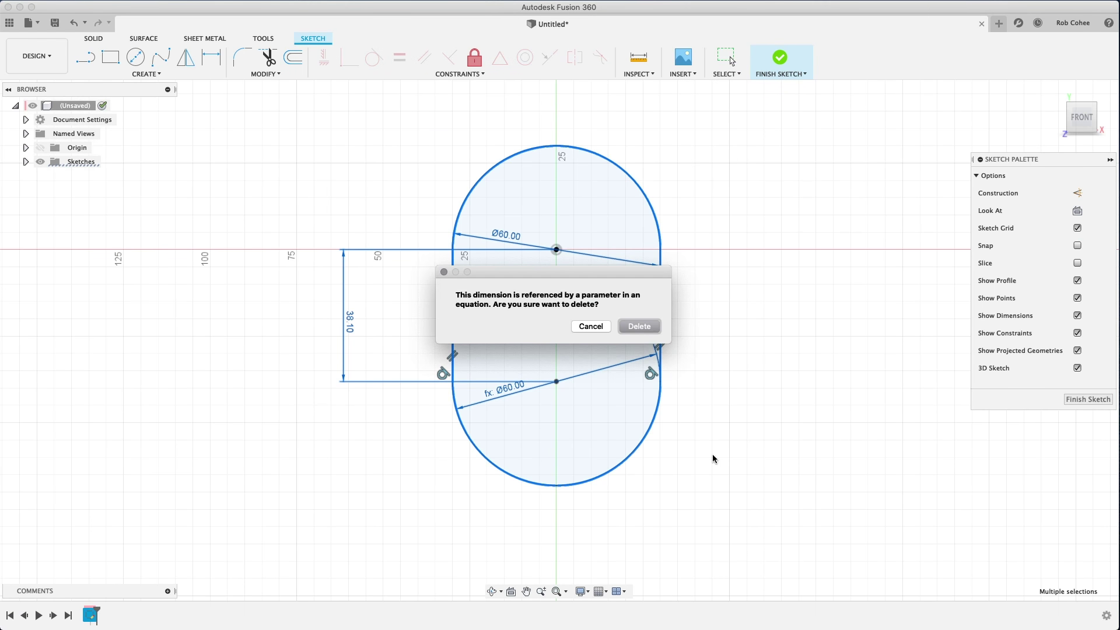
click(637, 328)
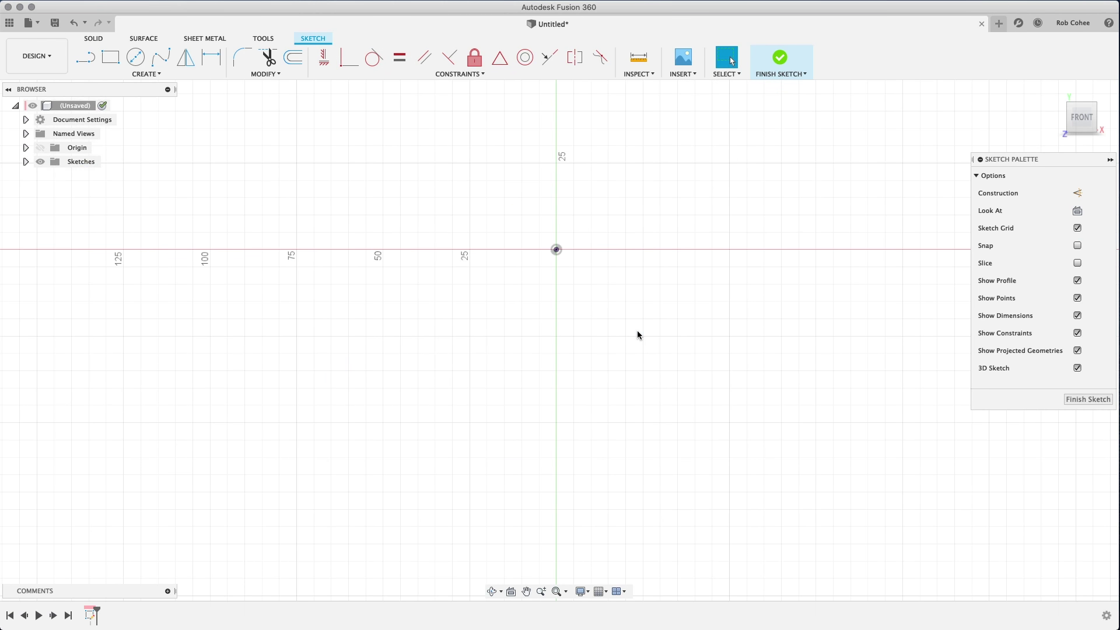
Draw a vertical center-to-center slot downward from the origin with 38.1 mm center distance and 30 mm width.
click(130, 74)
mouse_move(121, 164)
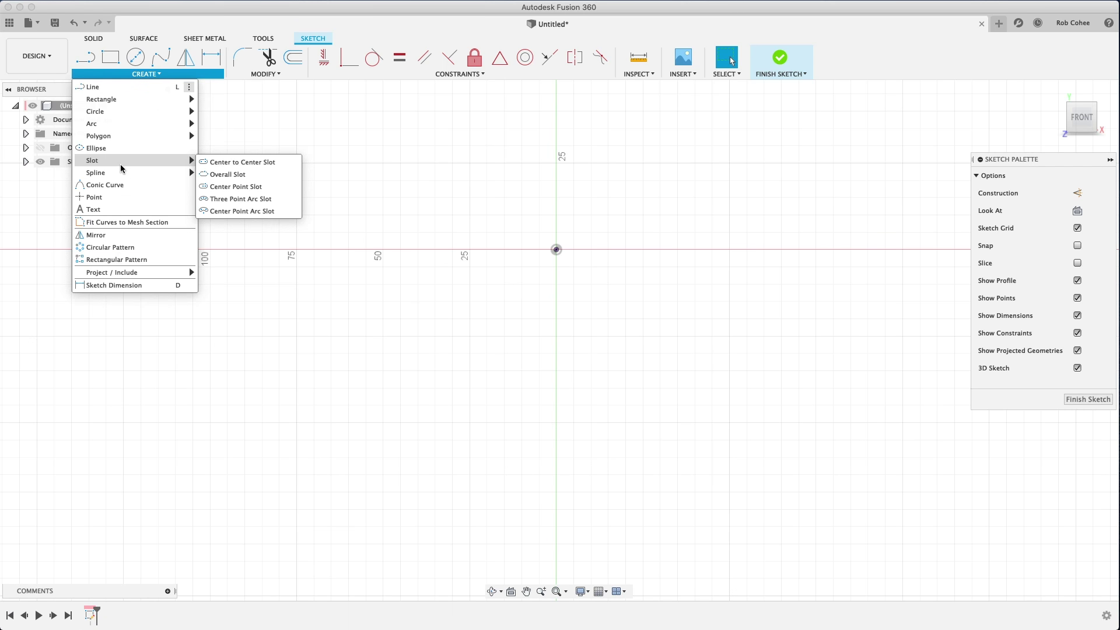
click(233, 162)
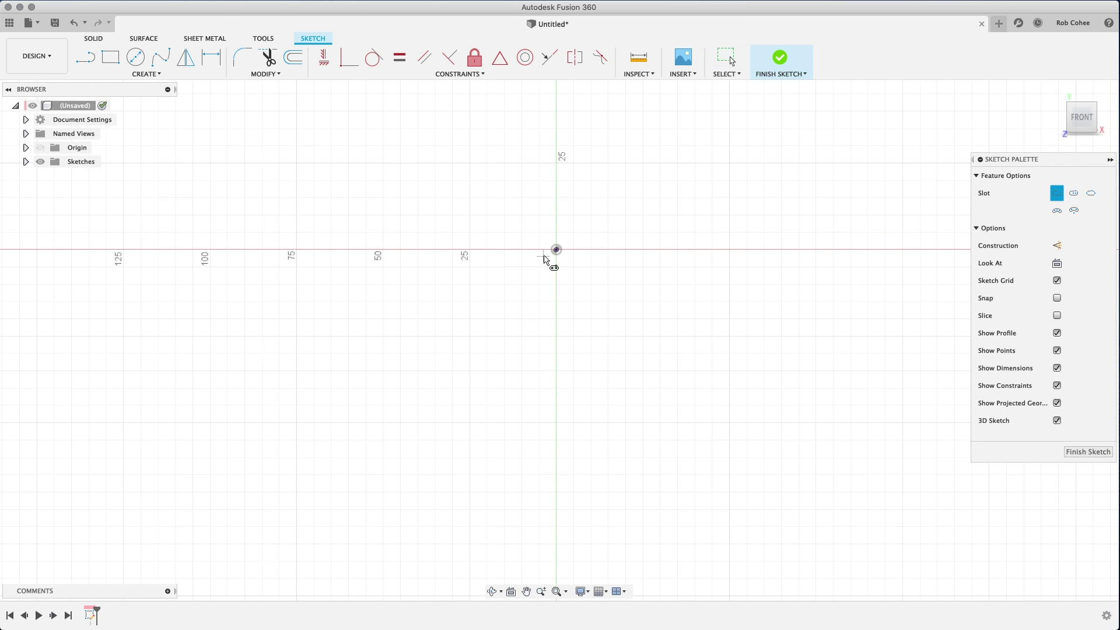
click(556, 249)
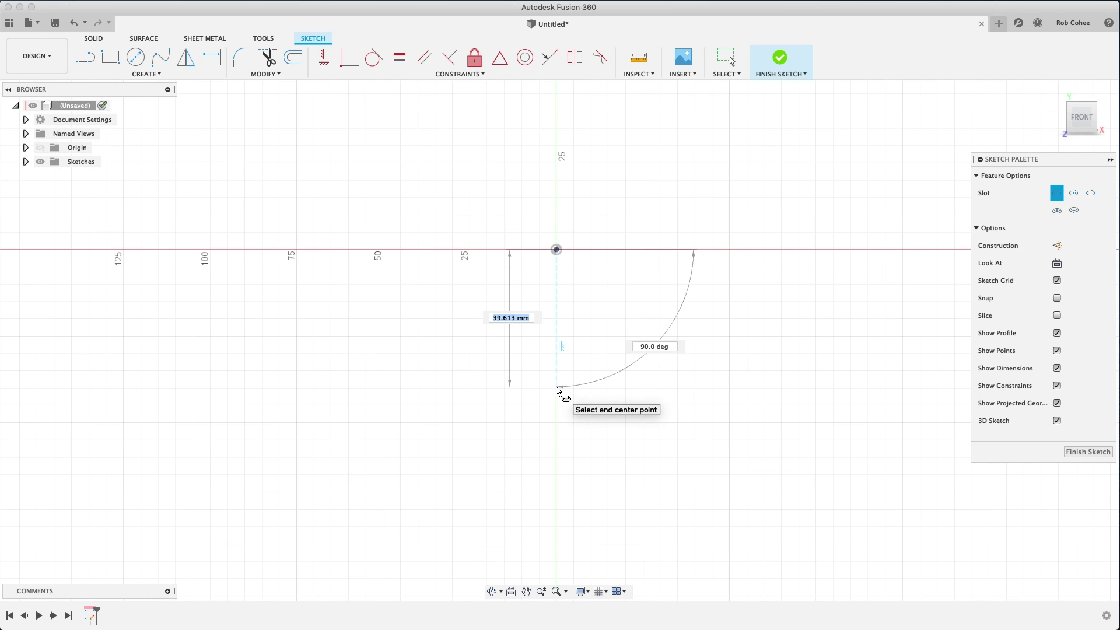
text(38.1)
key(Tab)
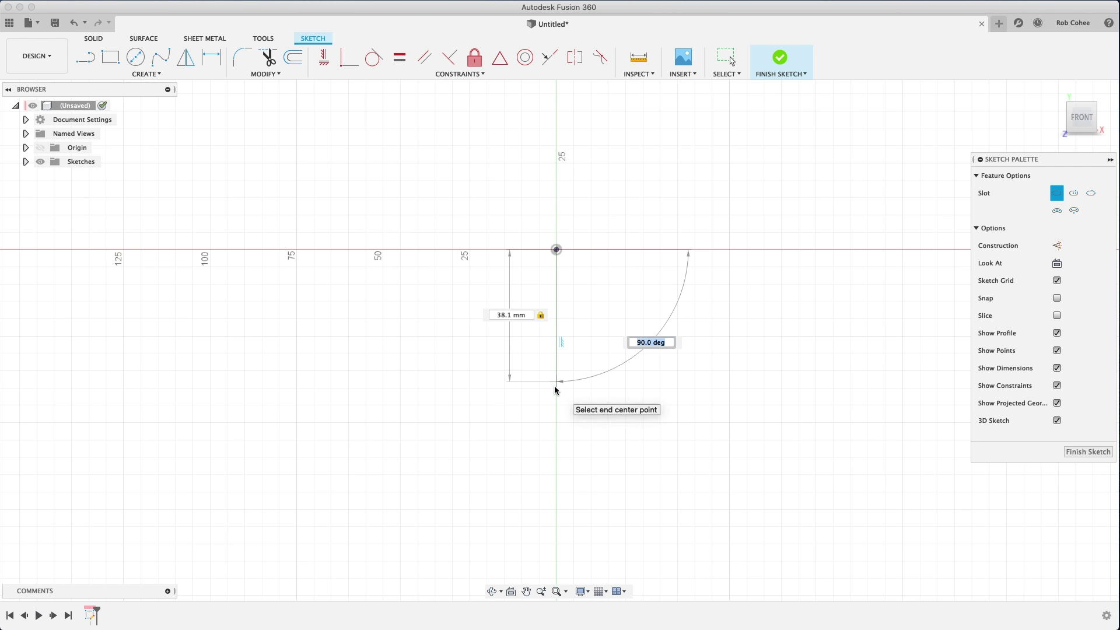
click(556, 382)
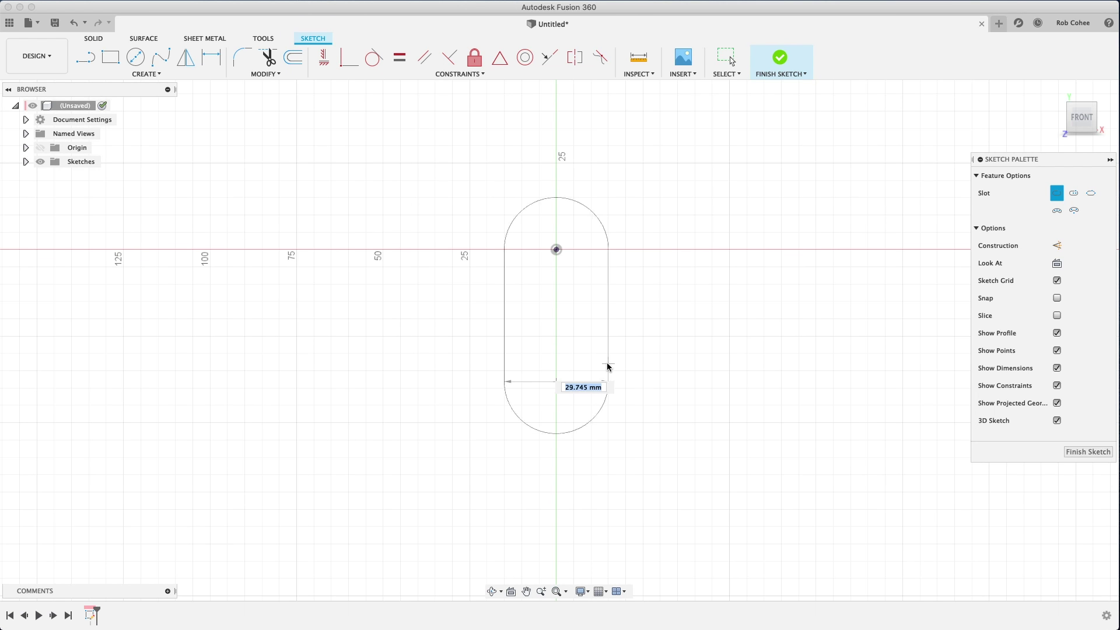
text(30)
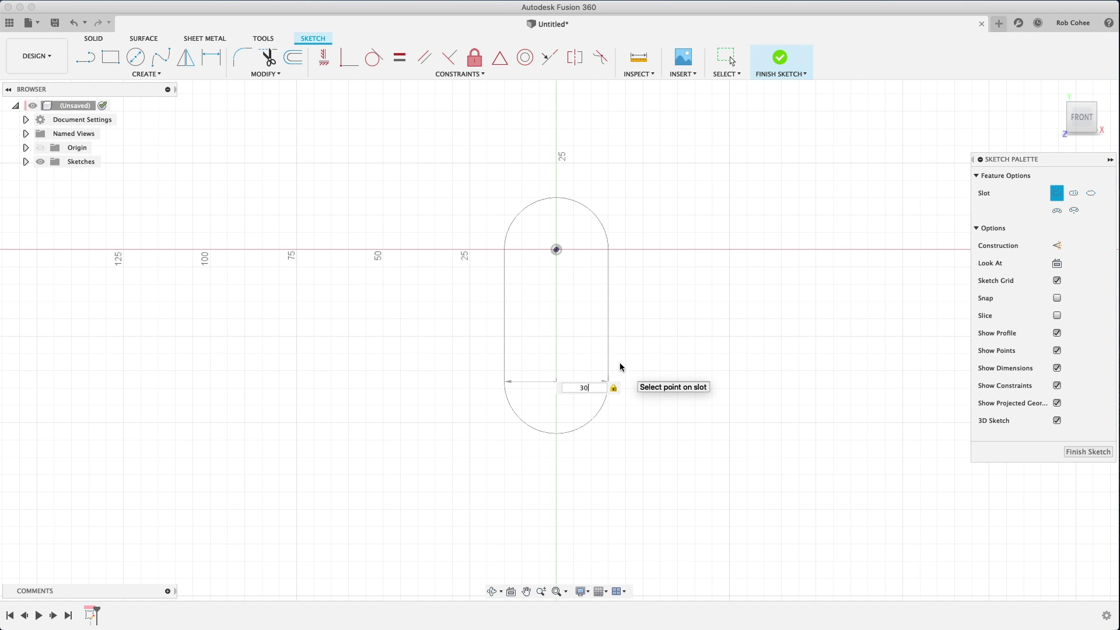
key(Return)
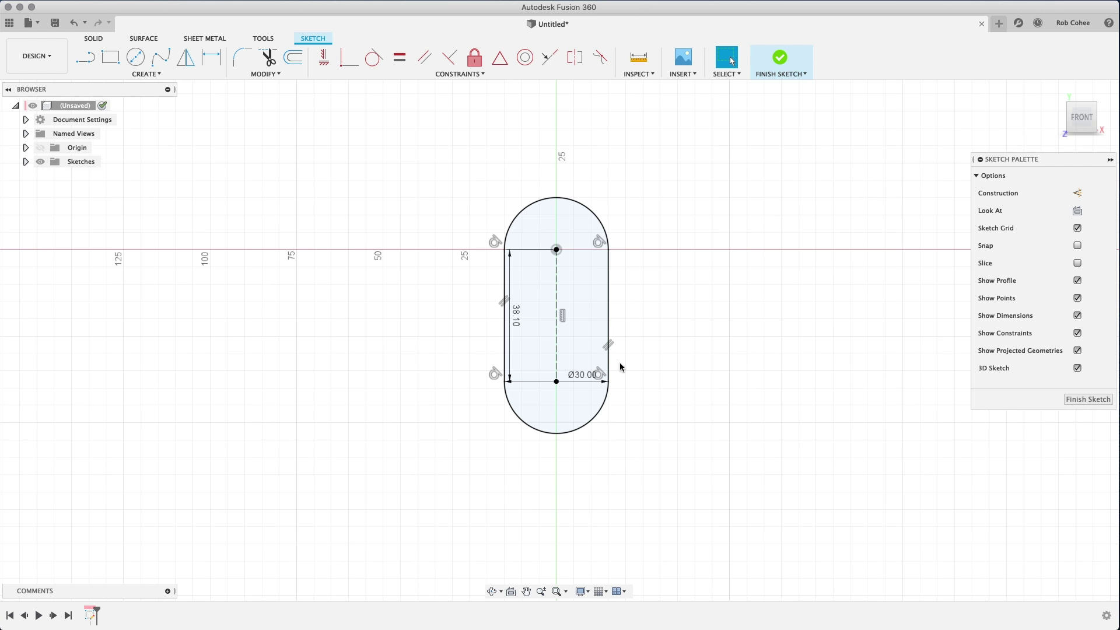
Set the slot's width to 60 mm.
scroll(651, 388, up, 3)
double_click(566, 377)
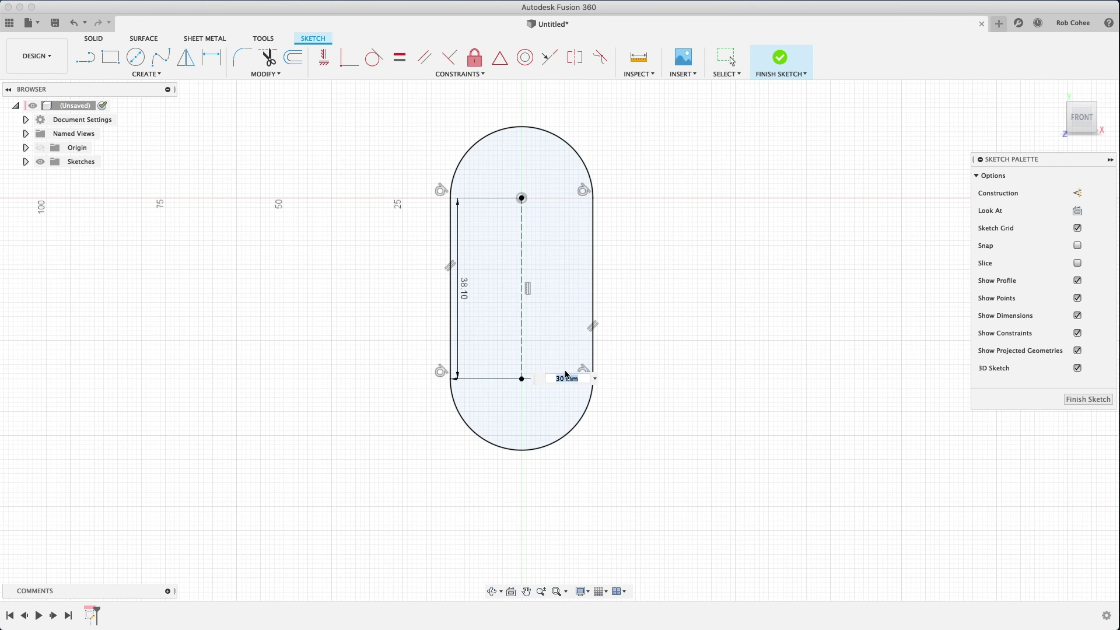
text(60)
key(Return)
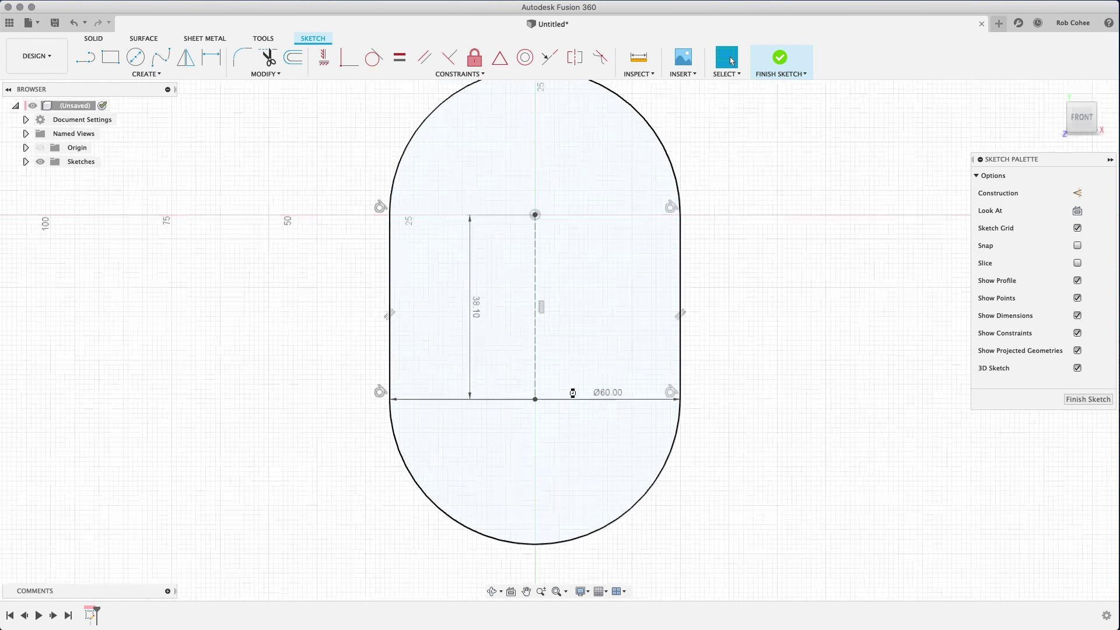
right_click(329, 331)
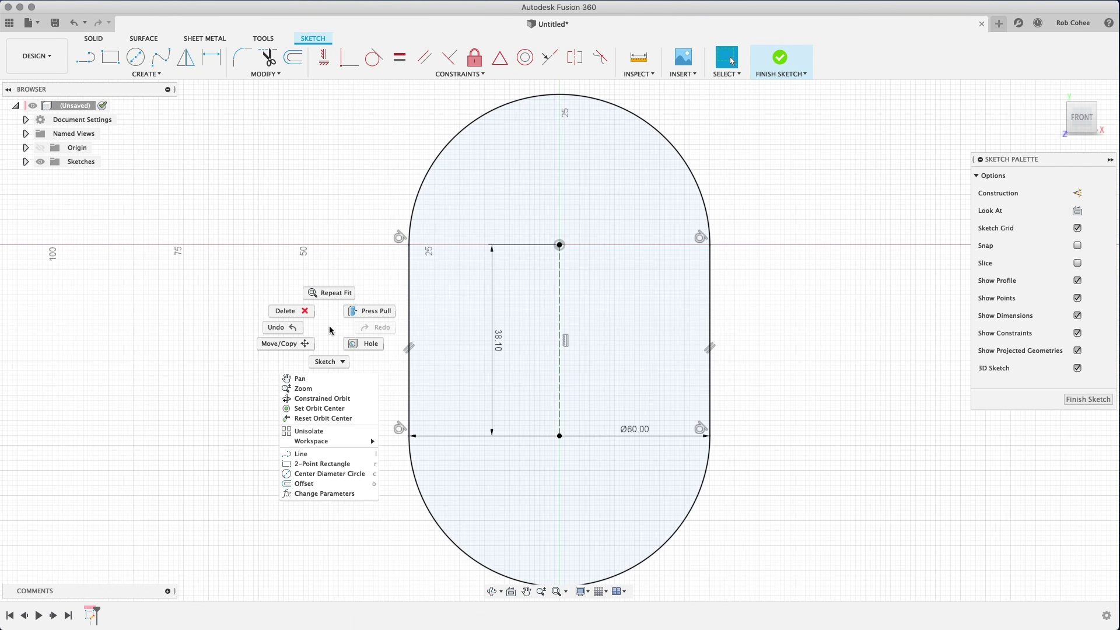
click(378, 330)
Move the center-distance dimension outside the slot's left side and the diameter dimension outside its lower right.
drag(499, 341, 323, 337)
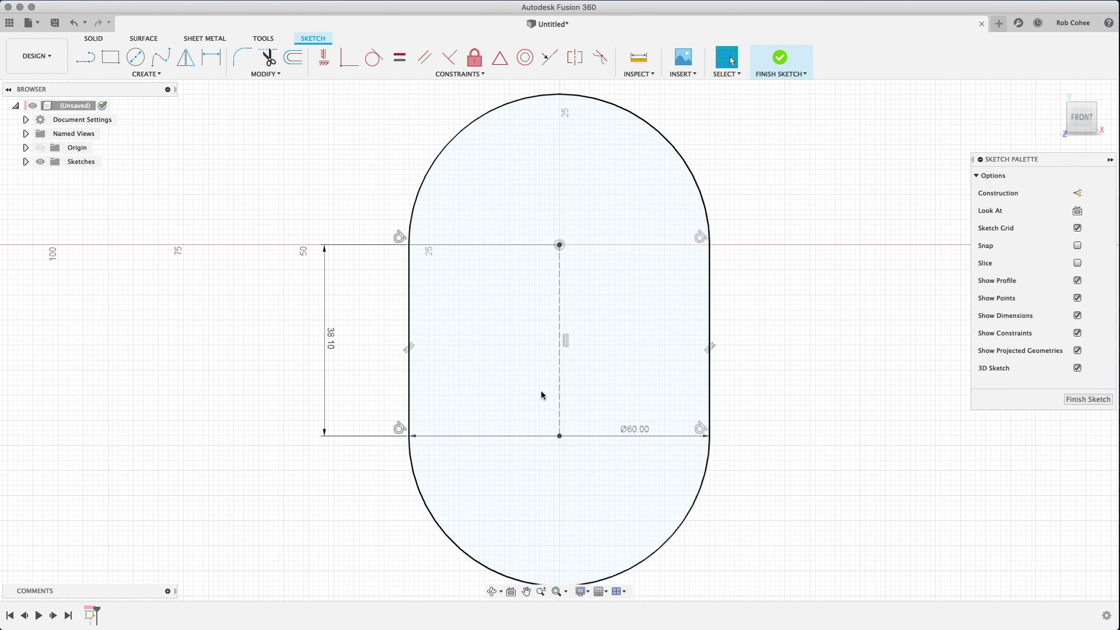
drag(631, 430, 725, 536)
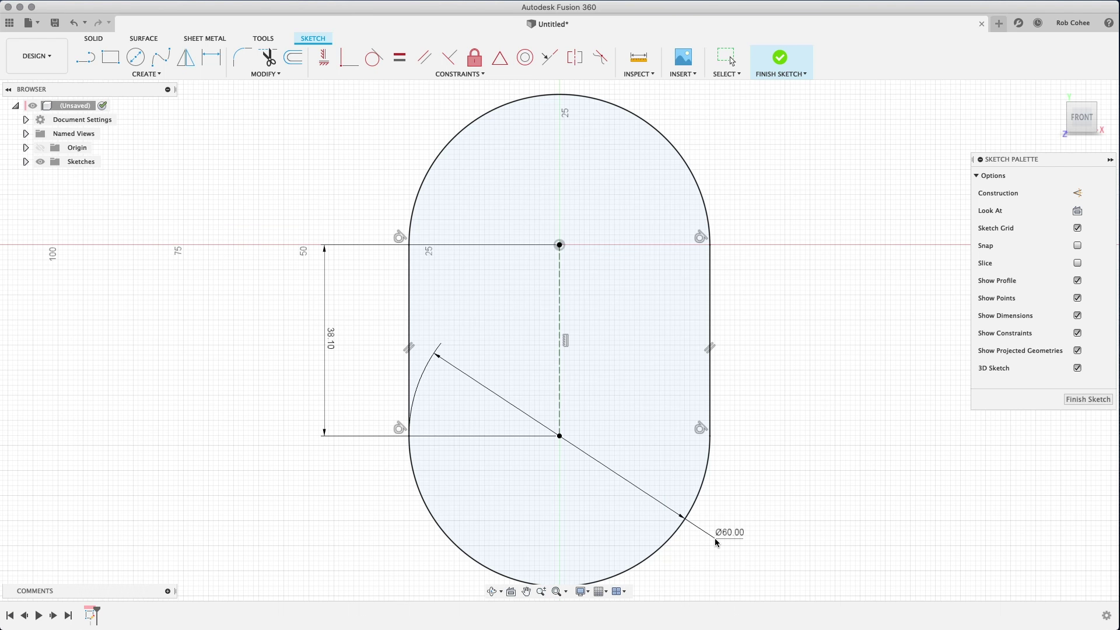
scroll(725, 535, down, 2)
scroll(724, 536, down, 3)
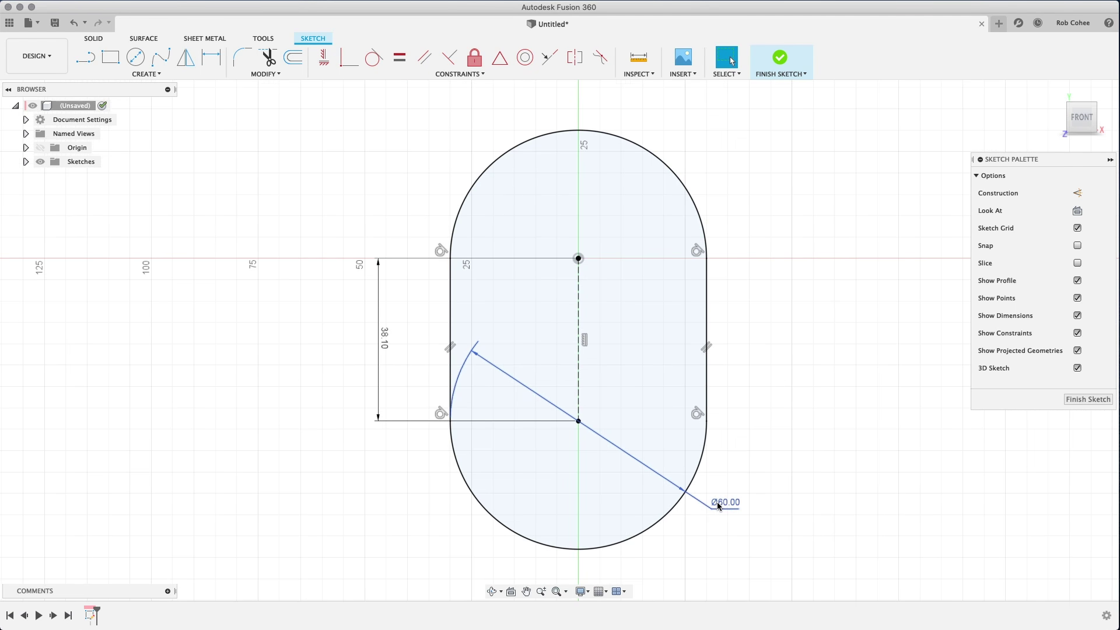